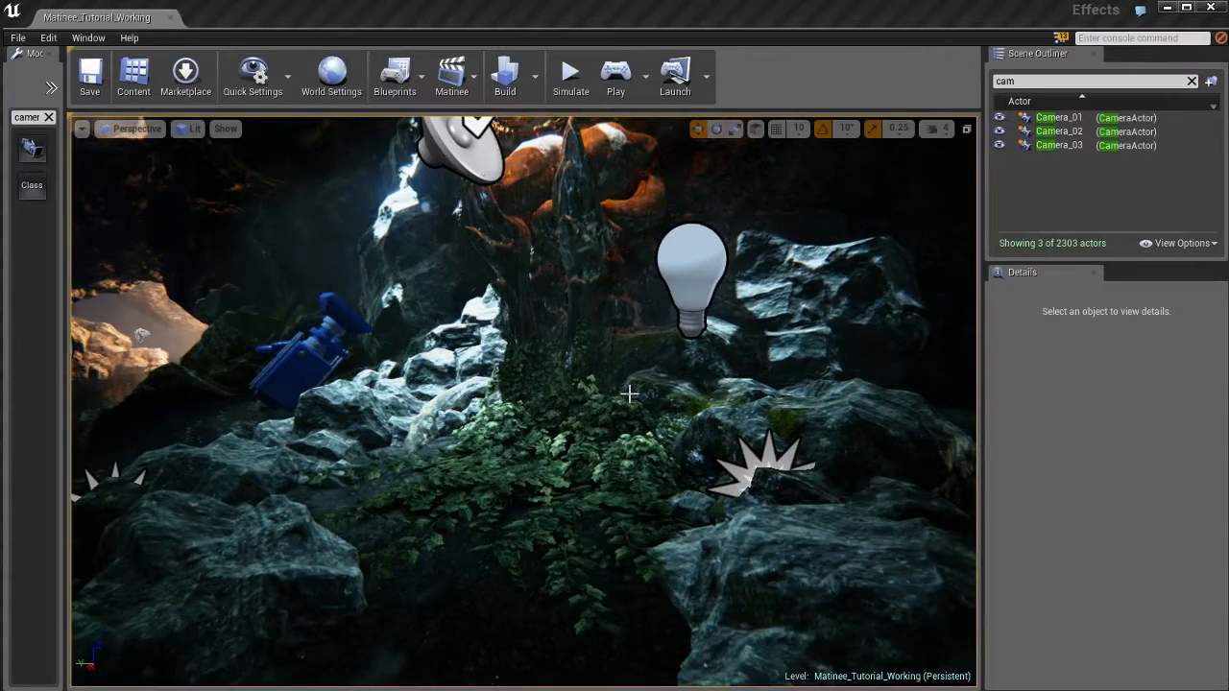
Select the Camera_03 actor beneath the foliage in the cave scene.
right_click_drag(630, 393, 694, 293)
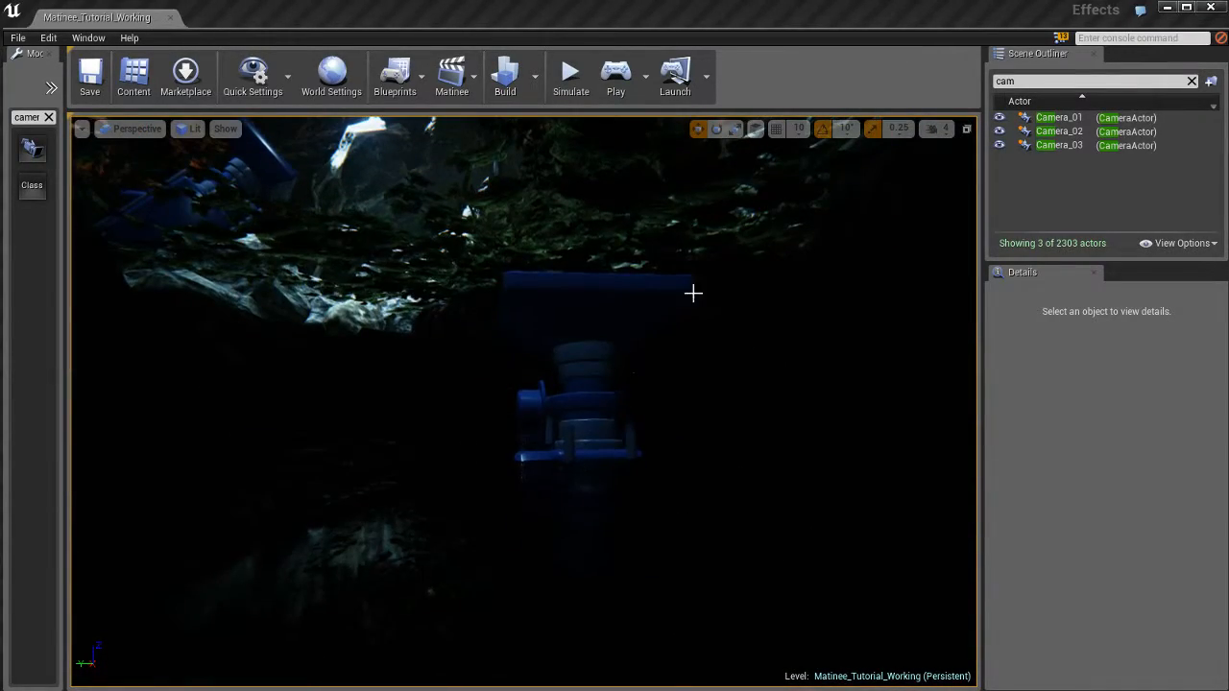
left_click(611, 415)
right_click_drag(716, 413, 718, 426)
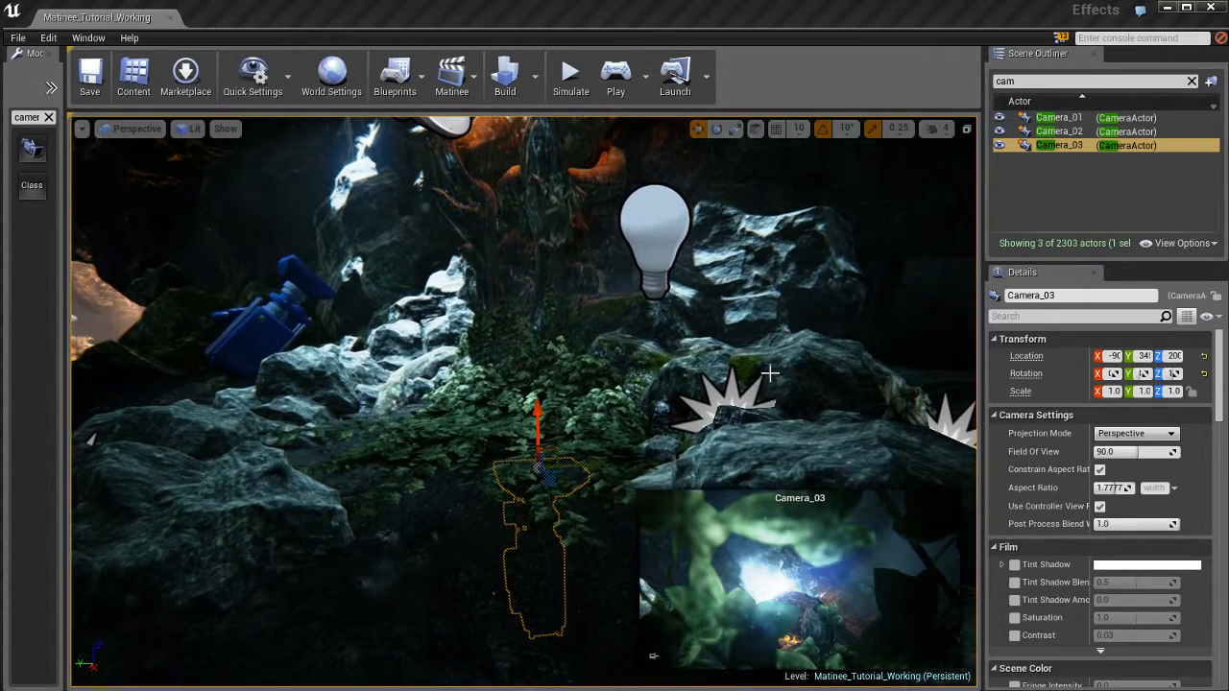
right_click_drag(715, 354, 714, 353)
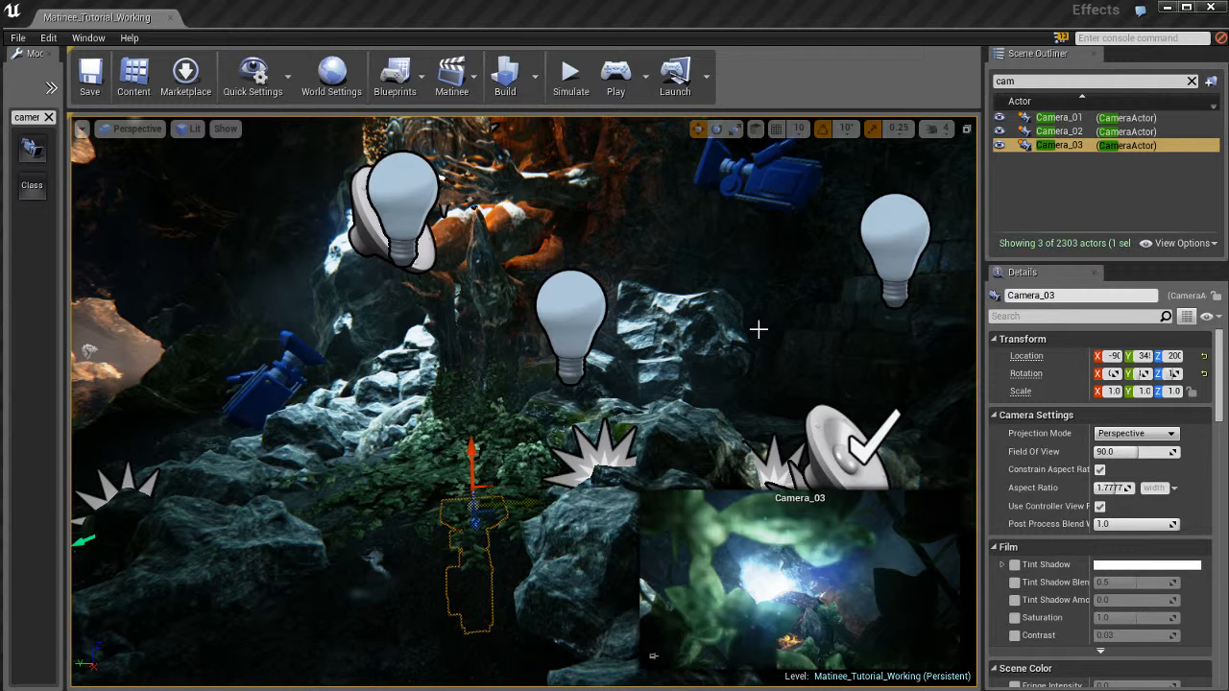
Open the MatineeActor_Cinematic sequence and add a new camera group named Camera_03 for the selected camera.
left_click(452, 77)
left_click(491, 176)
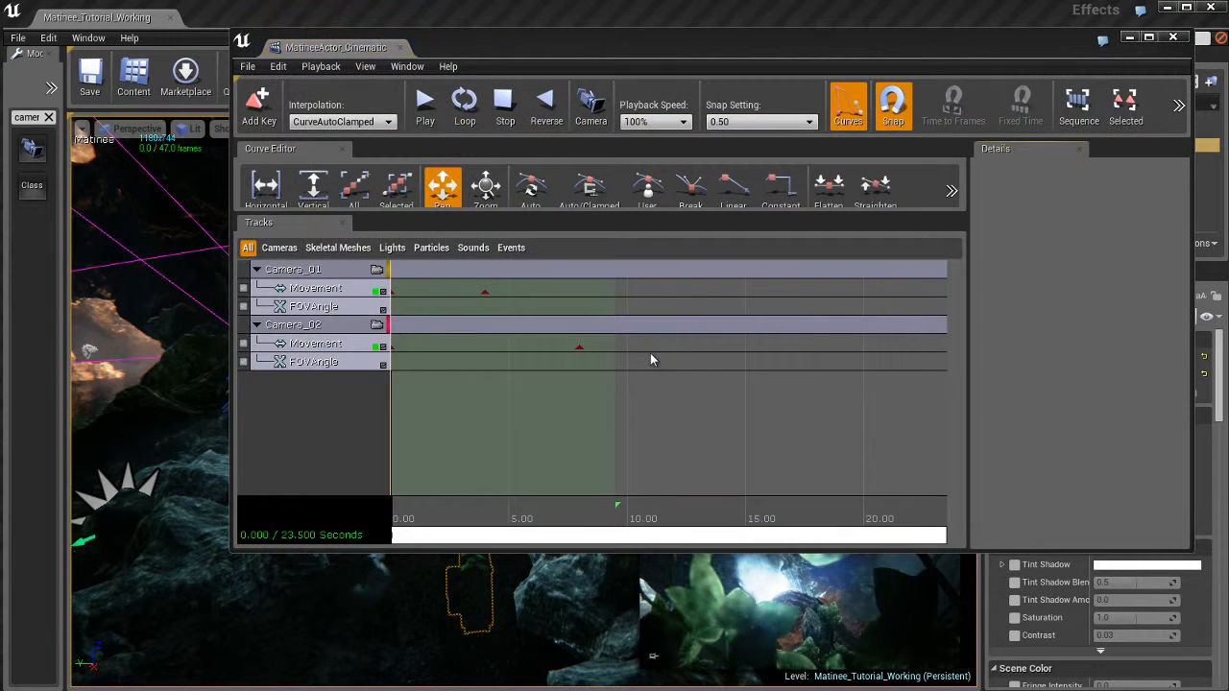
right_click(320, 407)
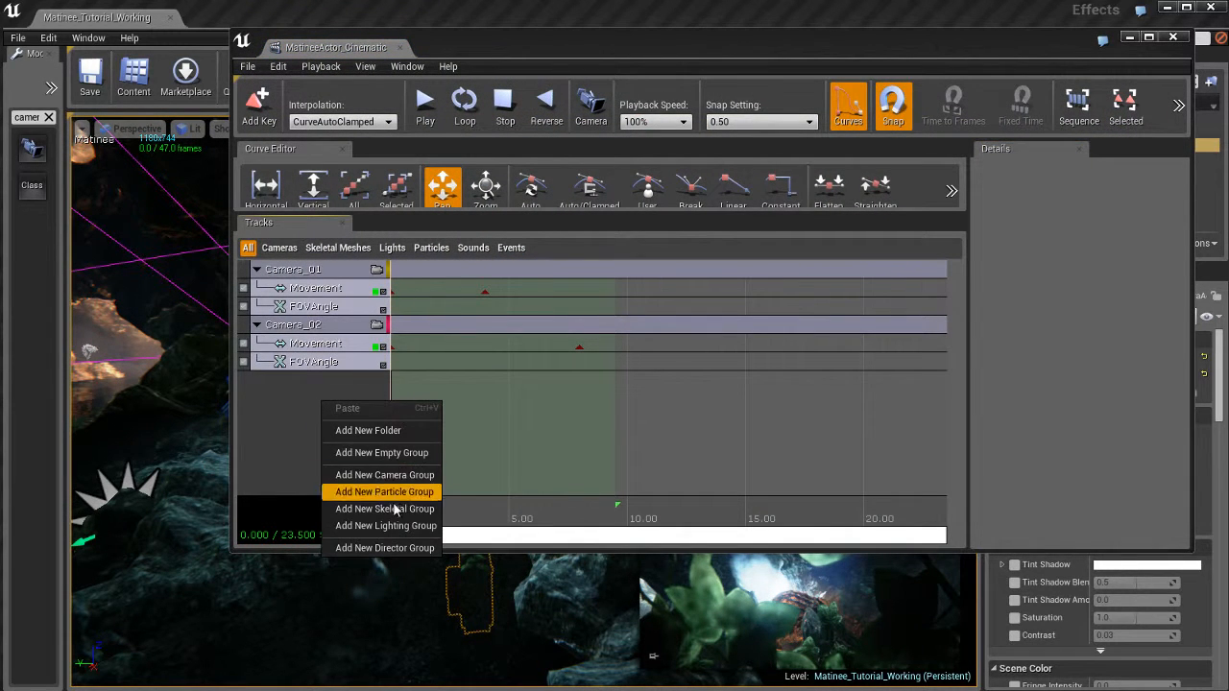
left_click(384, 471)
type("Camera_03")
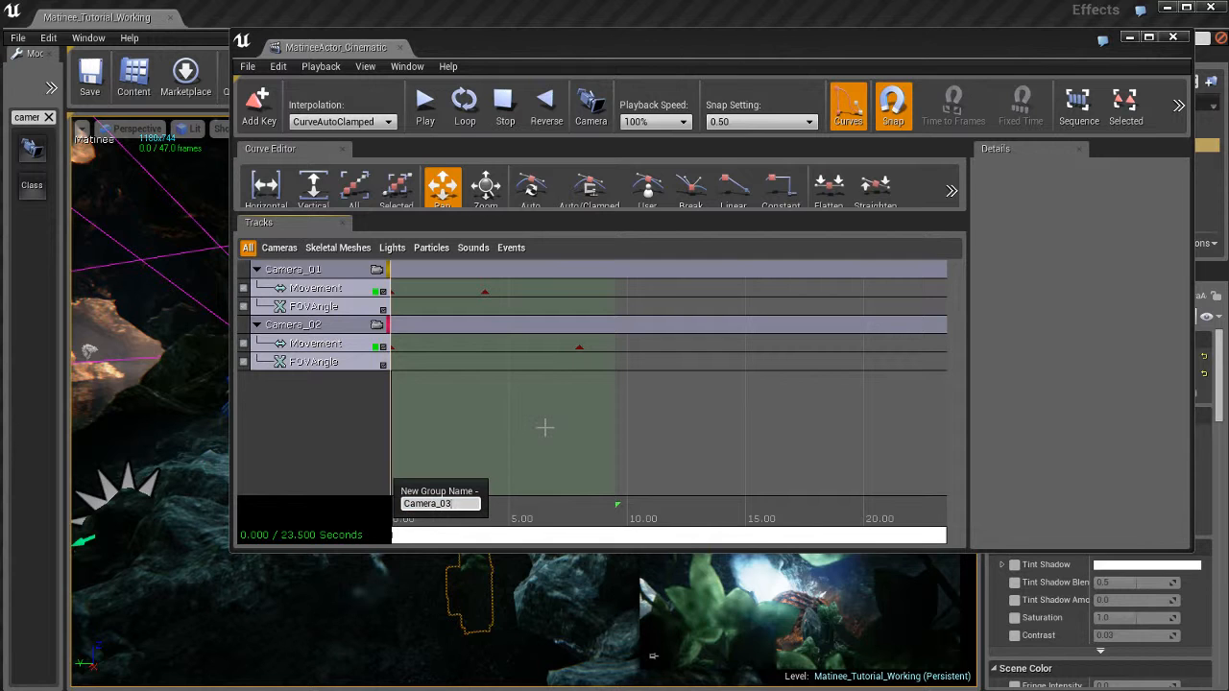
key("Return")
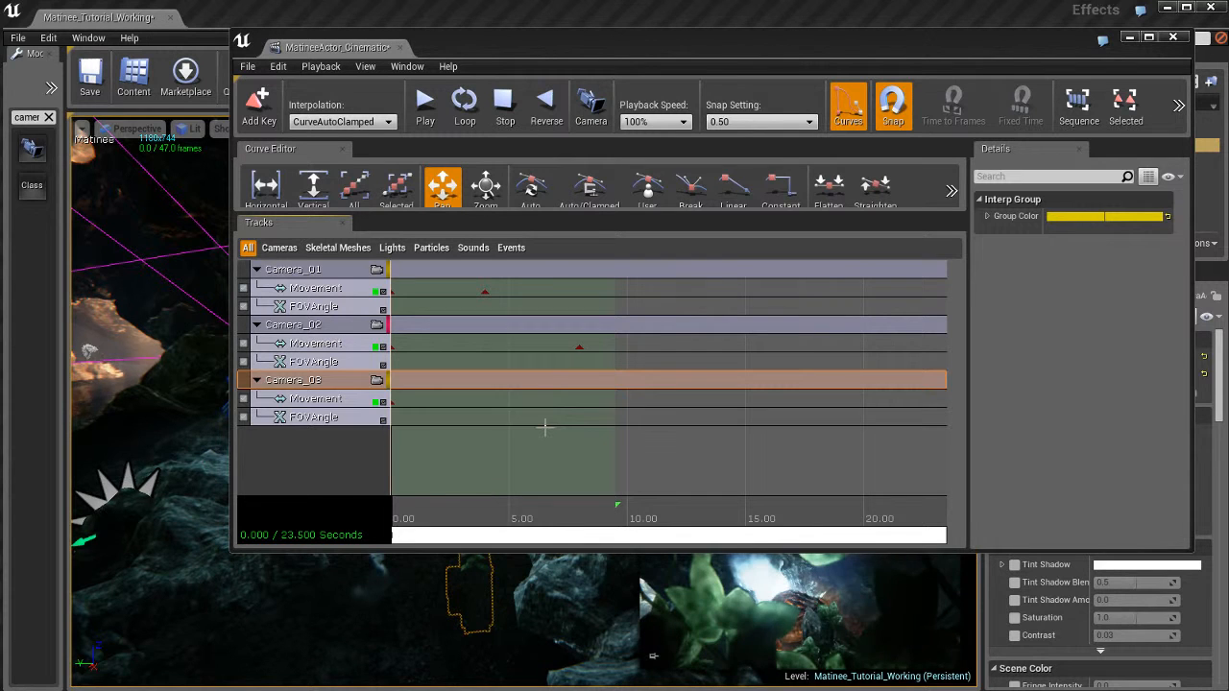
Check the Camera_03 group's Movement and FOVAngle tracks and move the Matinee window away from the viewport.
left_click(342, 399)
left_click(343, 417)
left_click(343, 400)
left_click(346, 382)
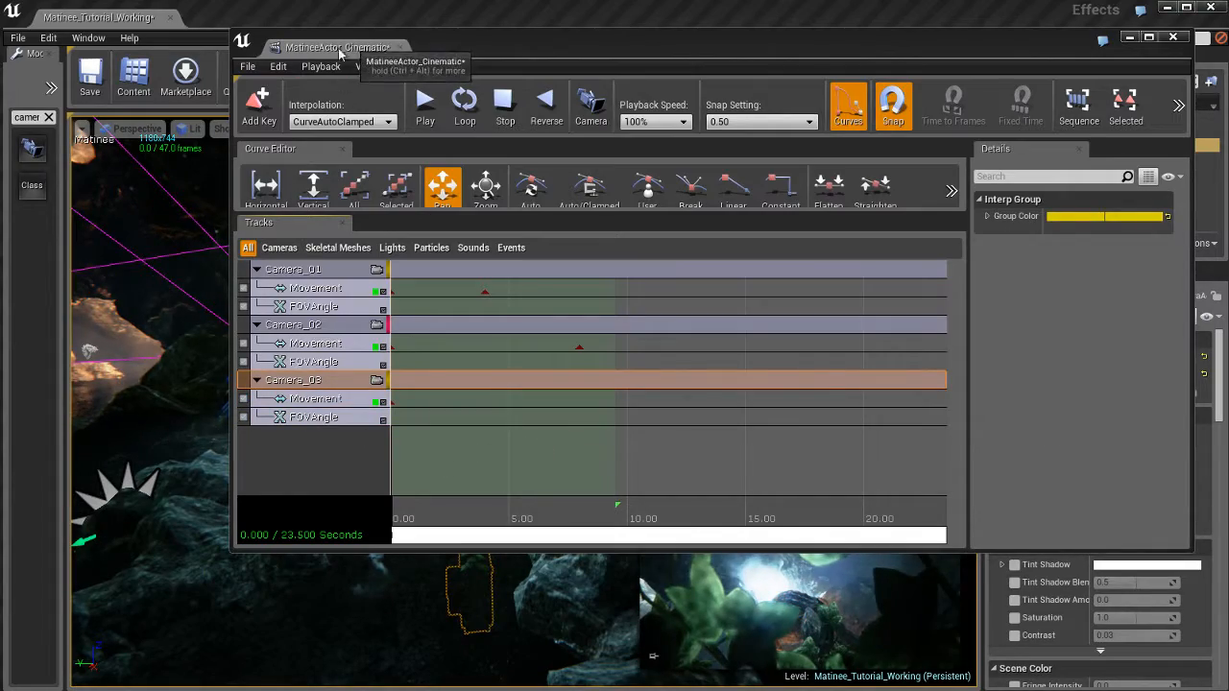
left_click_drag(338, 55, 456, 224)
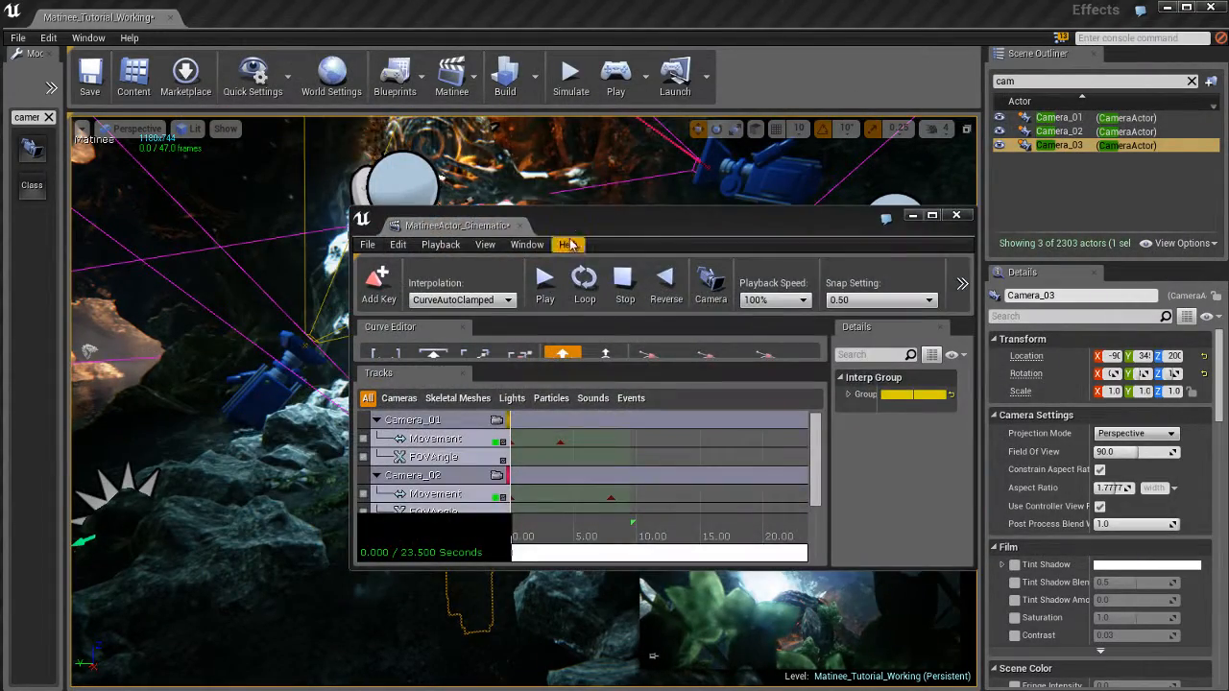
left_click_drag(567, 225, 1228, 201)
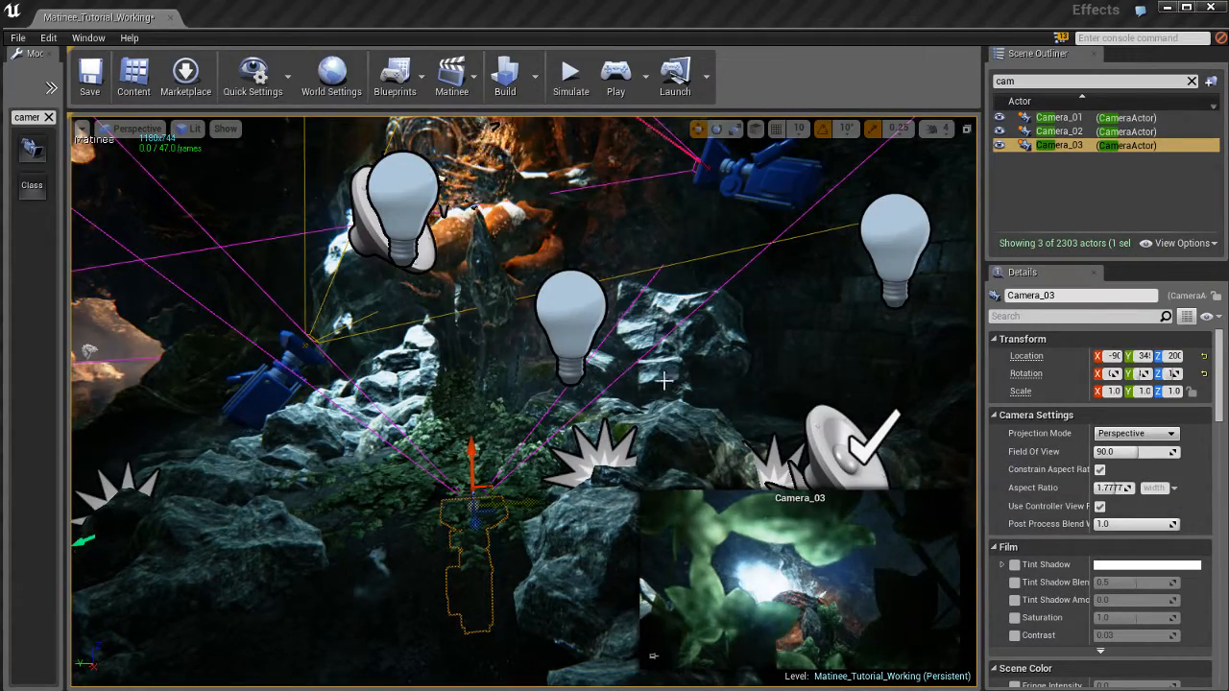
right_click_drag(669, 382, 632, 359)
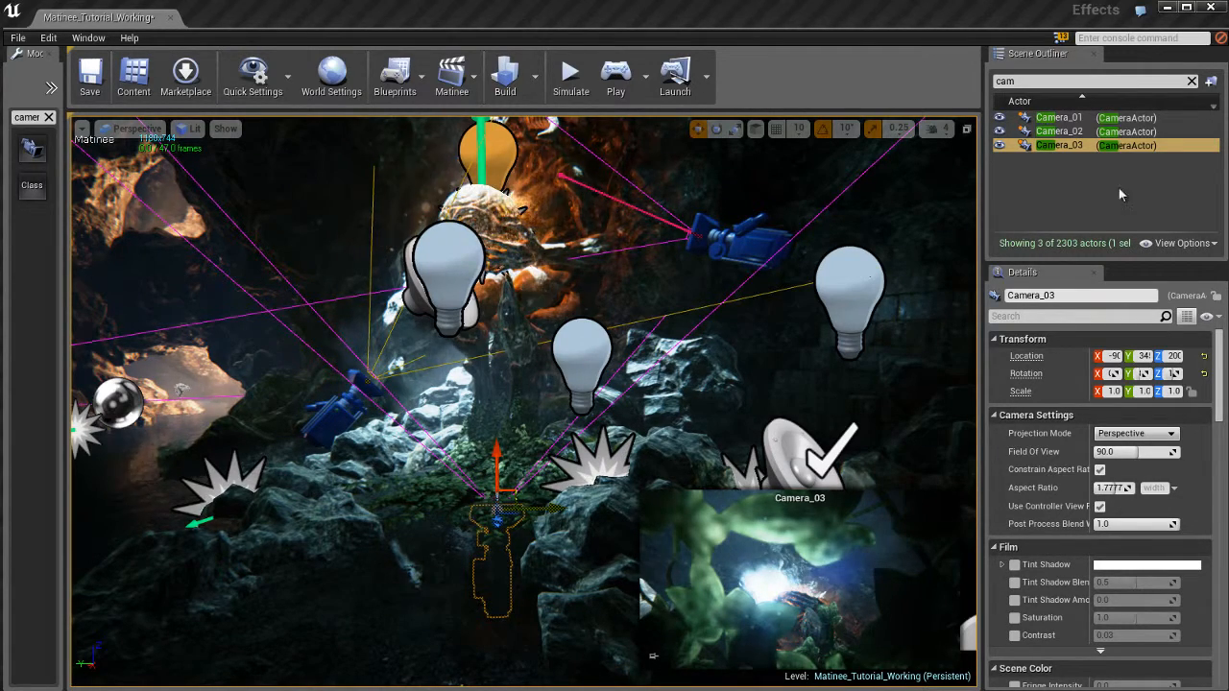
Enable the Method, Focal Distance and Focal Region overrides in Camera_03's Depth Of Field settings.
left_click(1111, 147)
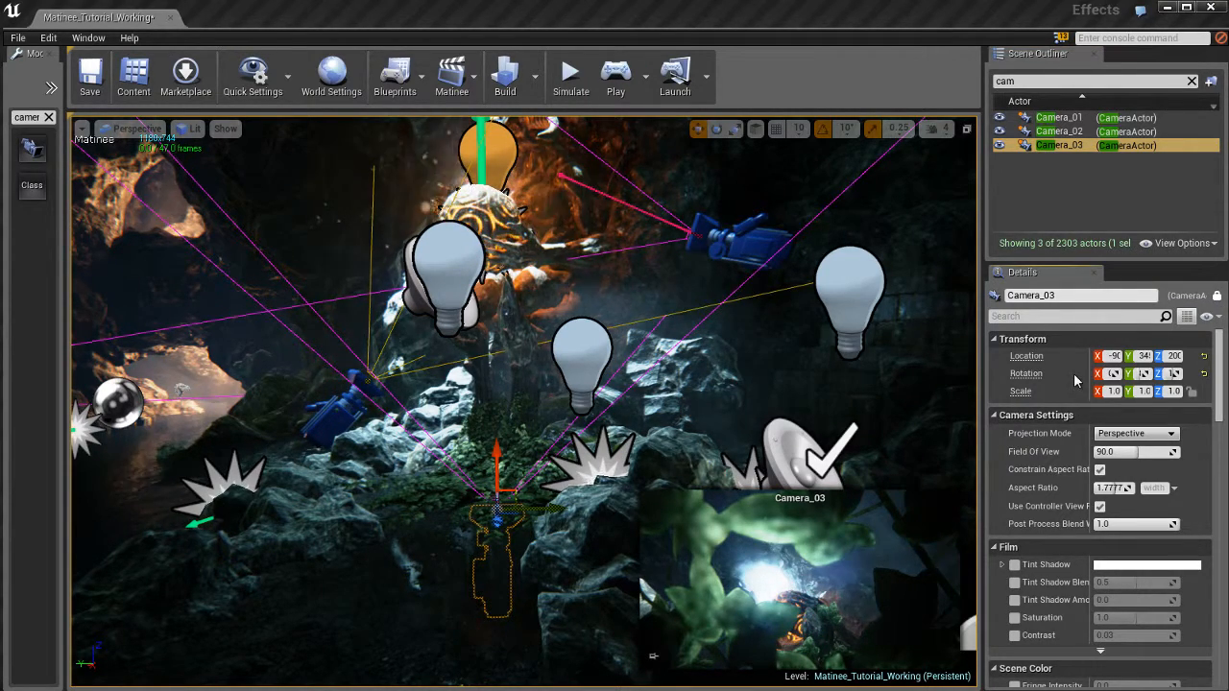
scroll(1049, 471, "down", 2)
scroll(1047, 471, "up", 2)
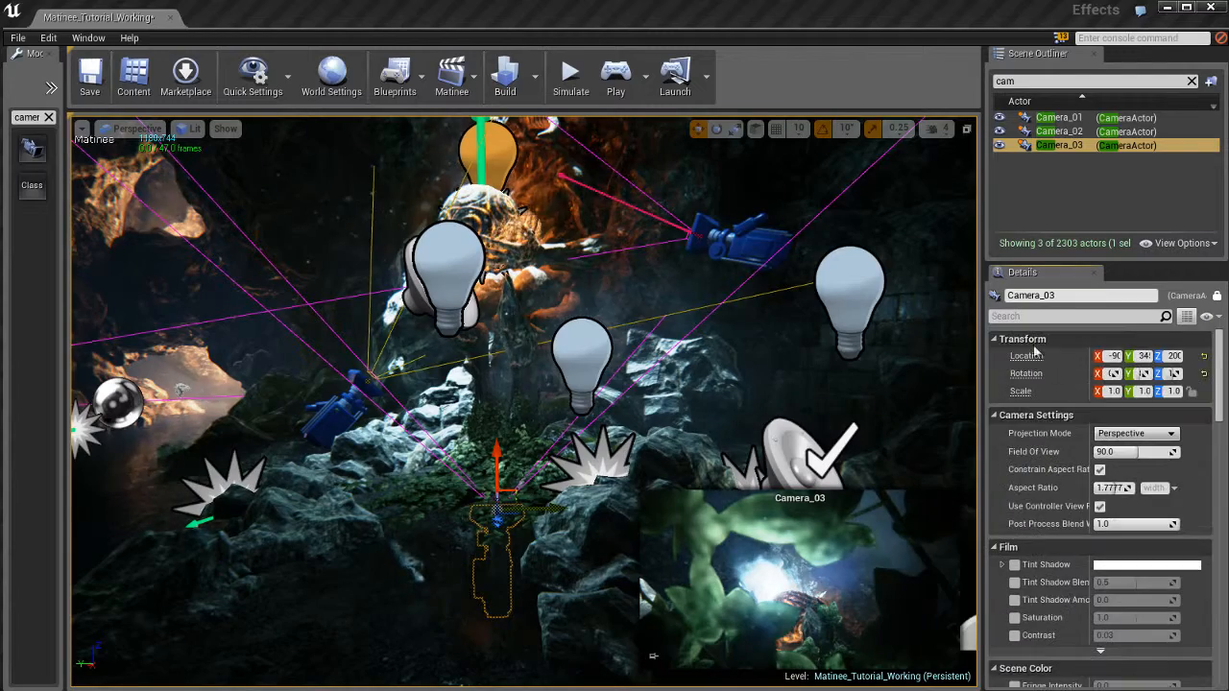
scroll(1040, 434, "down", 10)
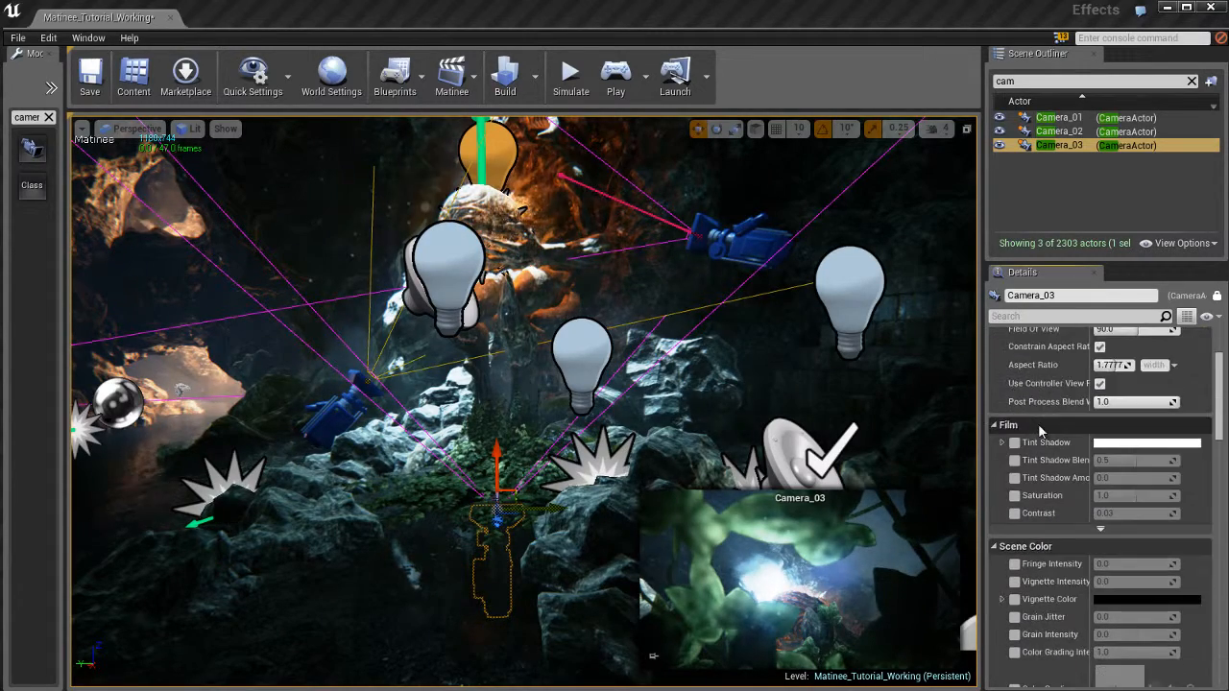
scroll(1039, 429, "down", 6)
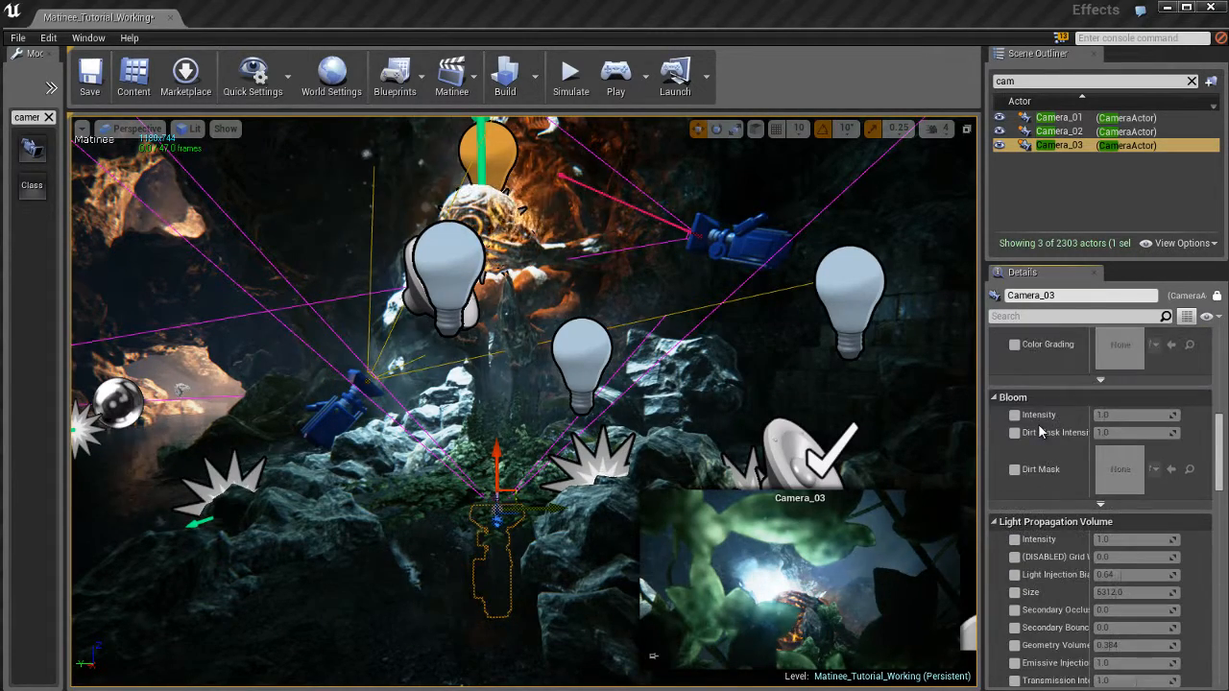
scroll(1040, 430, "down", 9)
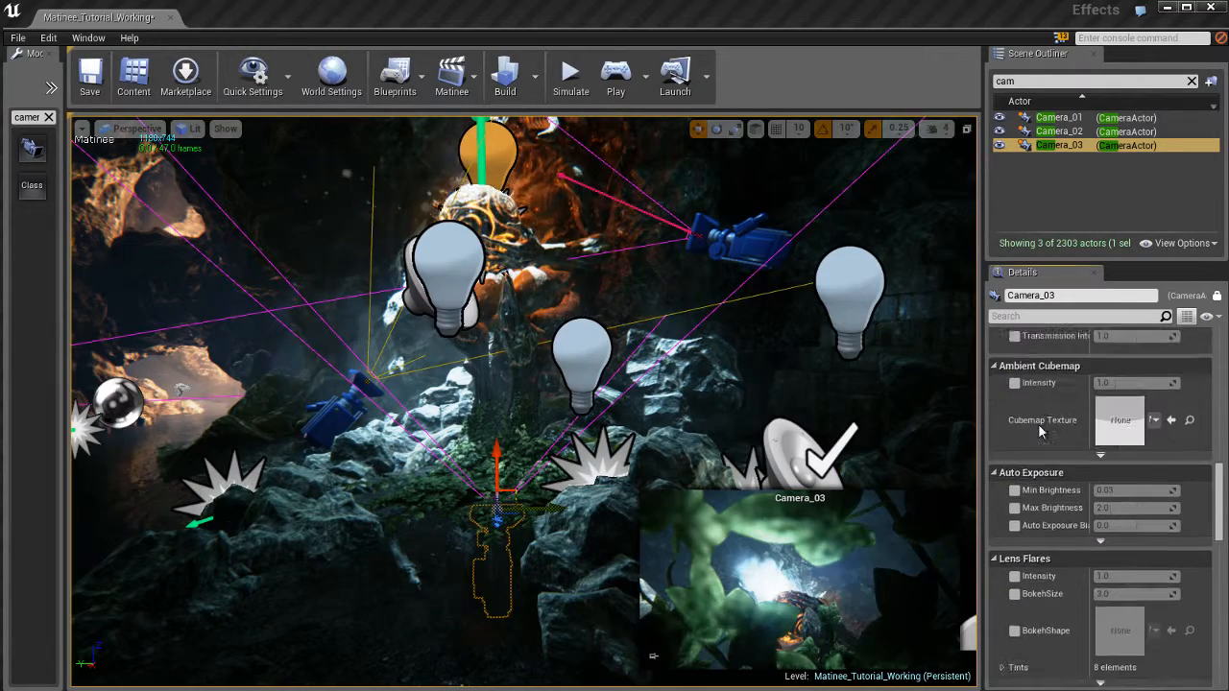
scroll(1038, 424, "down", 4)
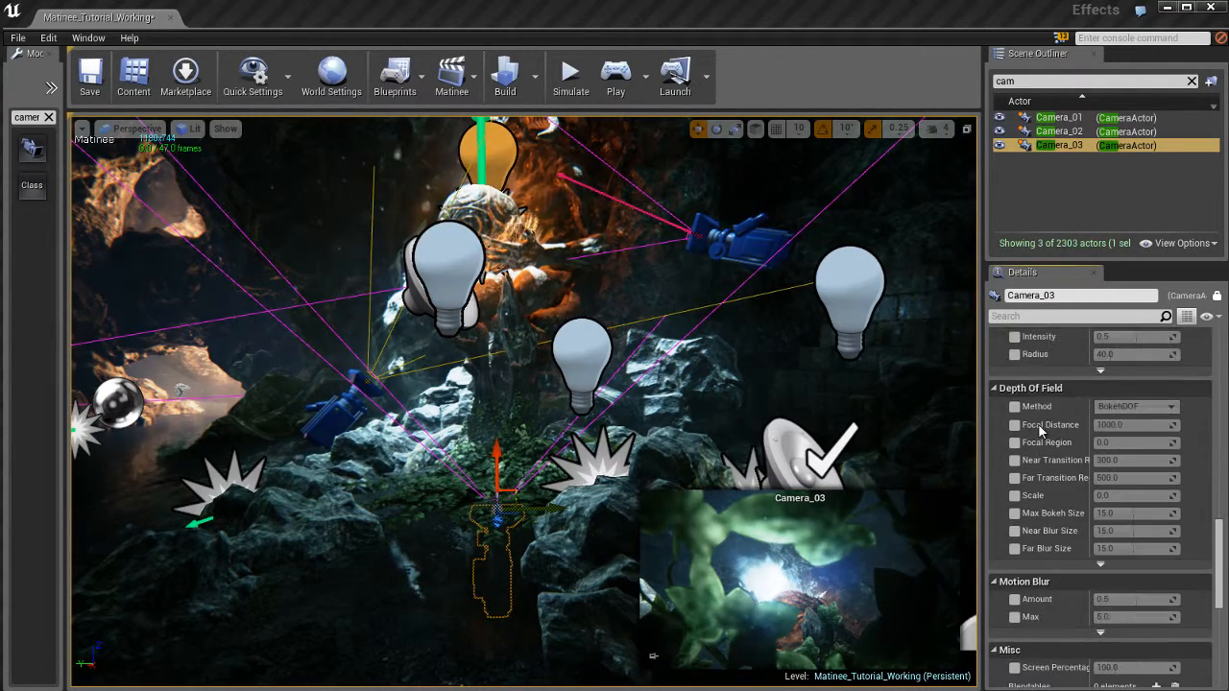
scroll(1040, 429, "down", 1)
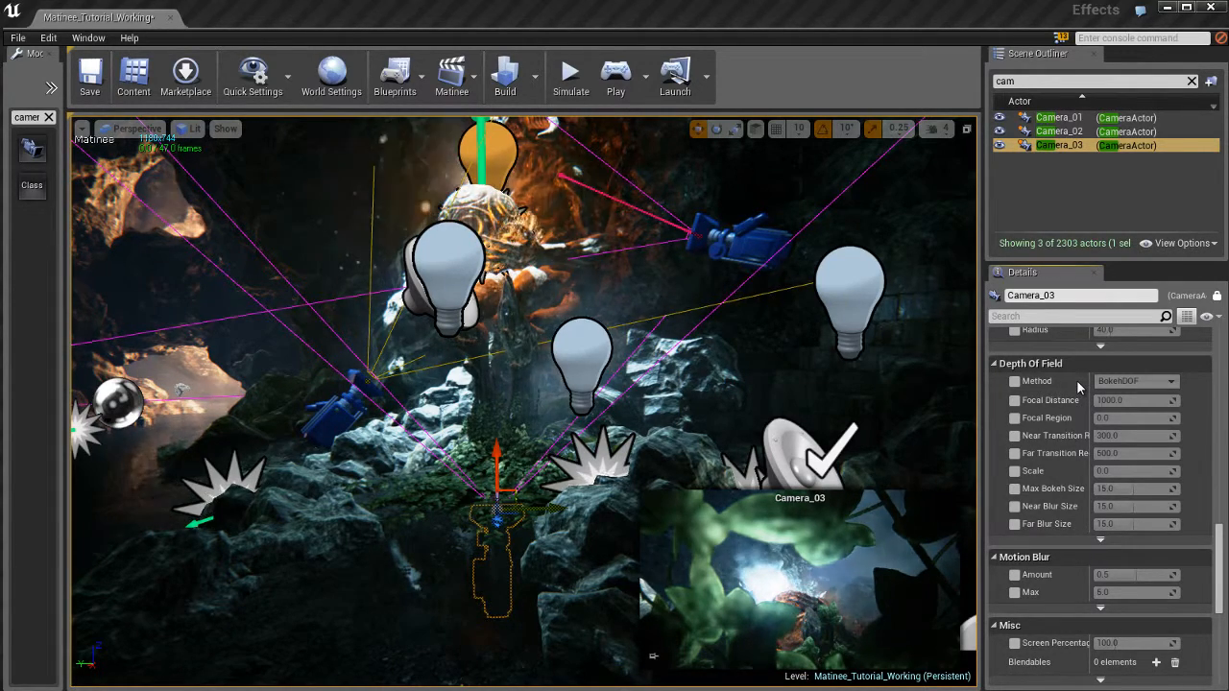
left_click(1015, 382)
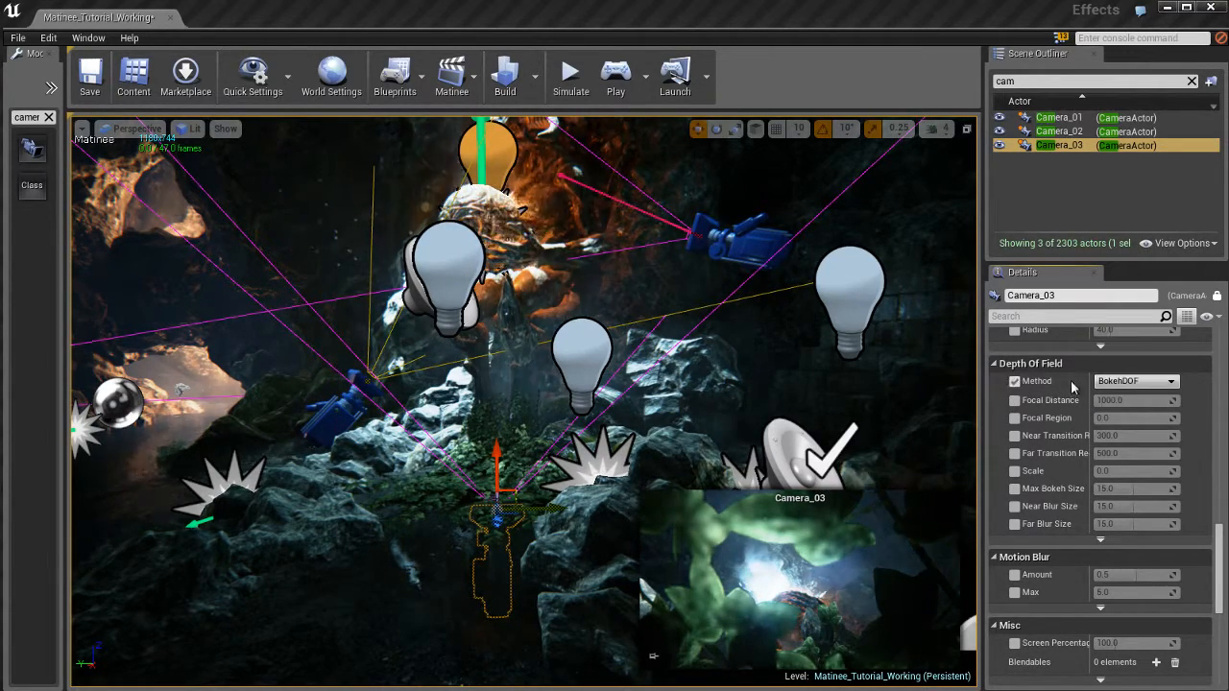
left_click(1015, 400)
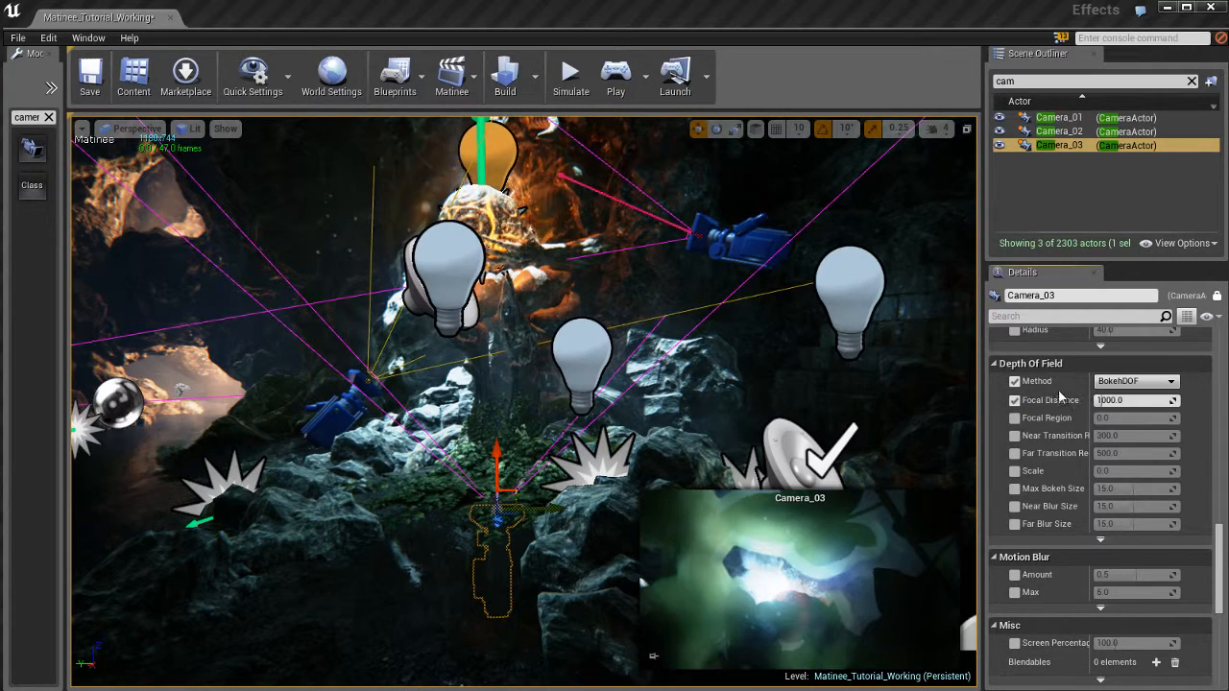
left_click(1015, 419)
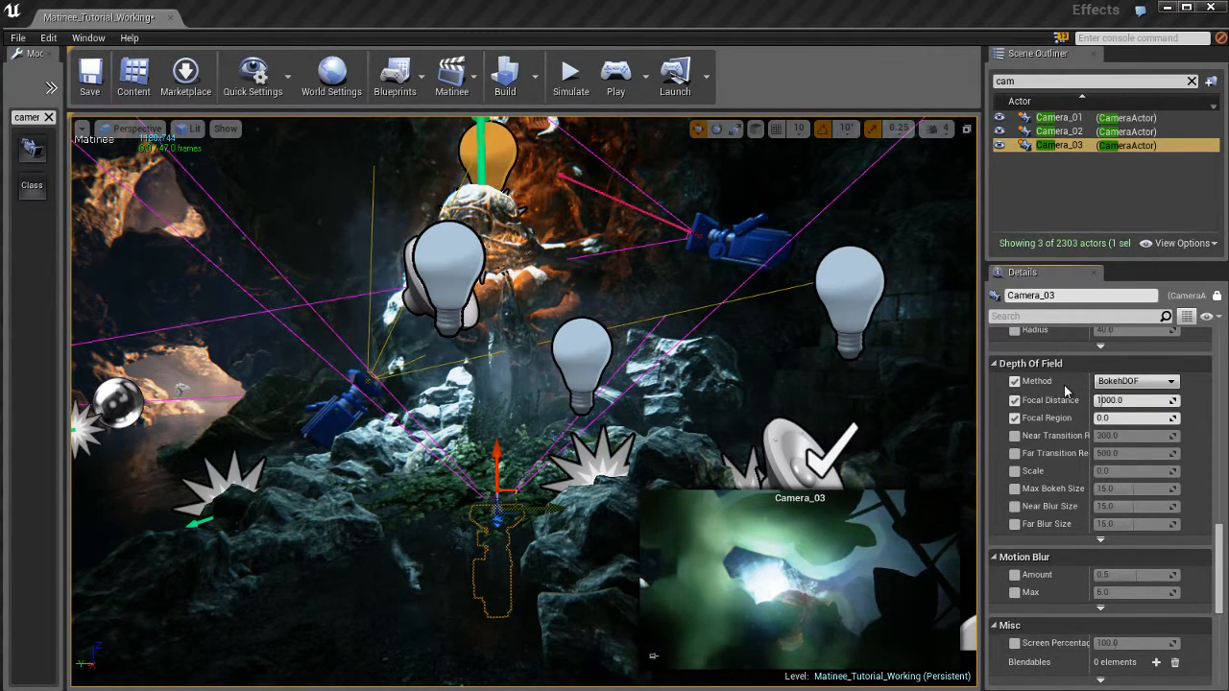
Lock the viewport to the Camera_03 actor to look through it.
left_click(82, 129)
mouse_move(171, 312)
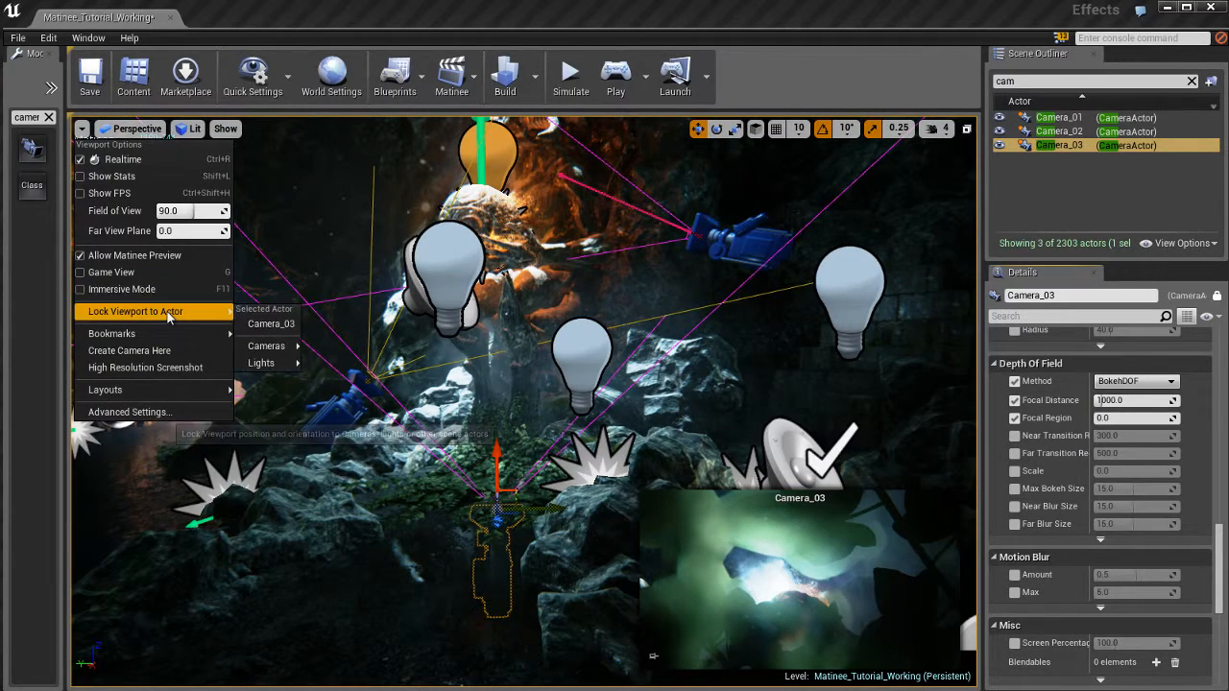
left_click(272, 325)
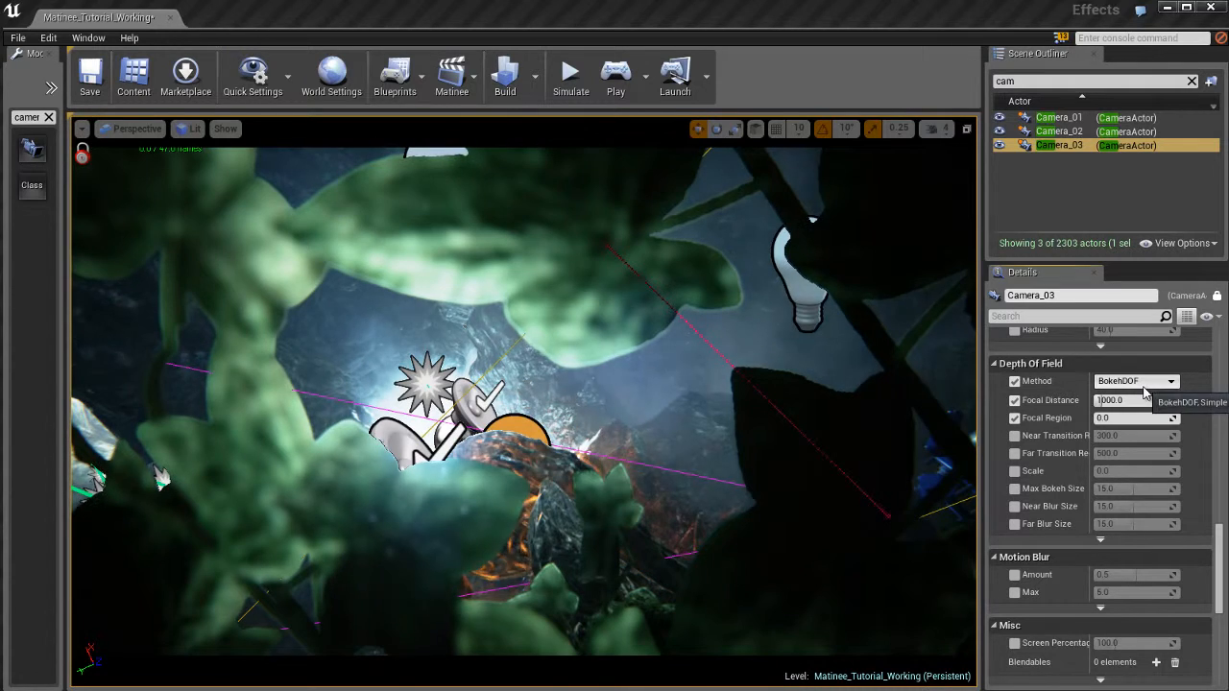
Try the Gaussian depth of field method and a focal distance of about 2658 on Camera_03, restoring BokehDOF and the default distance.
left_click(1111, 146)
left_click(1136, 381)
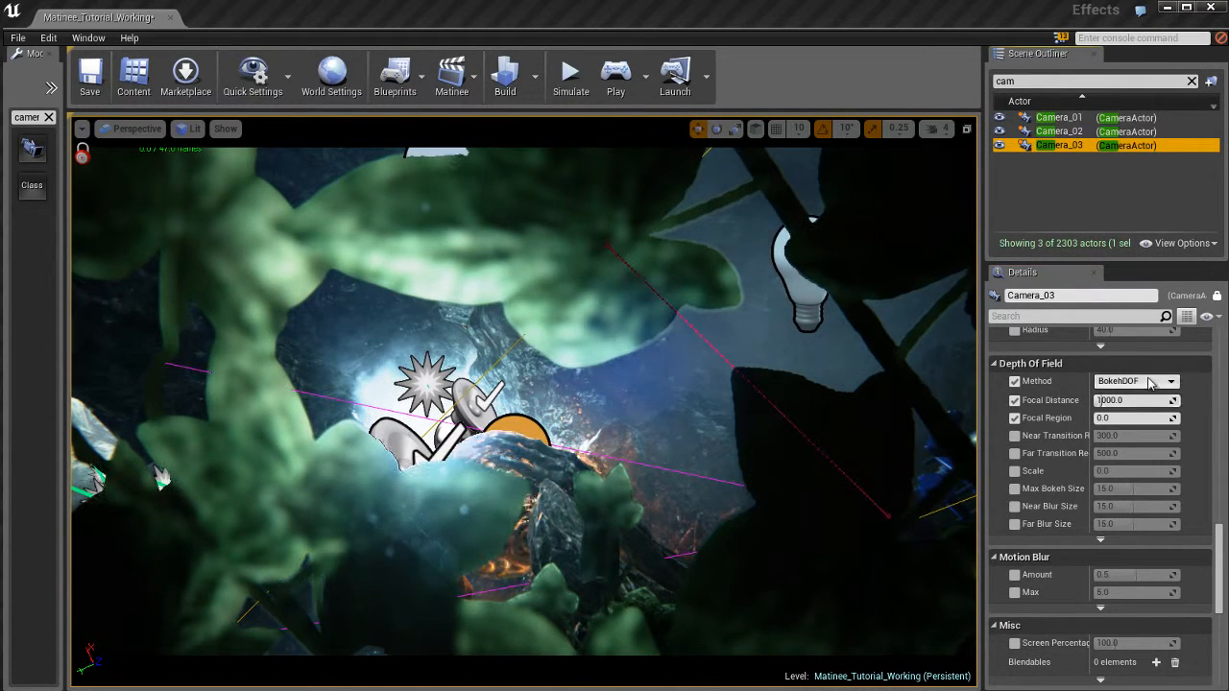
left_click(1137, 404)
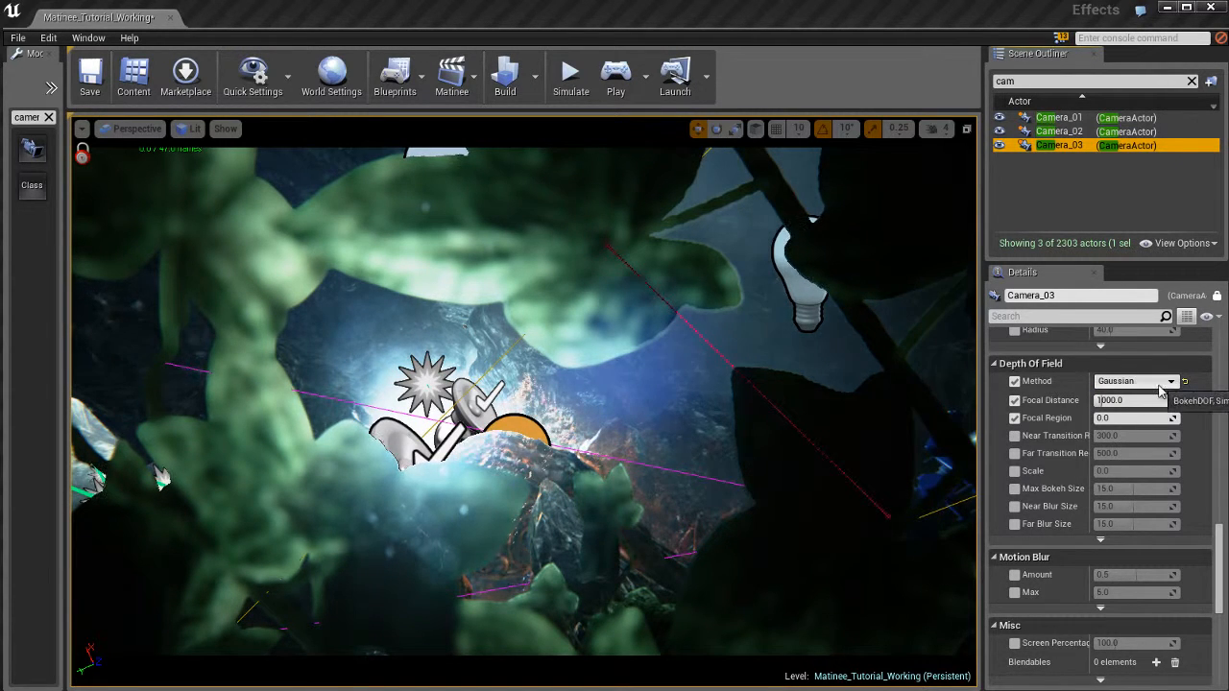
left_click(1136, 381)
left_click(1114, 393)
left_click_drag(1139, 406, 1185, 400)
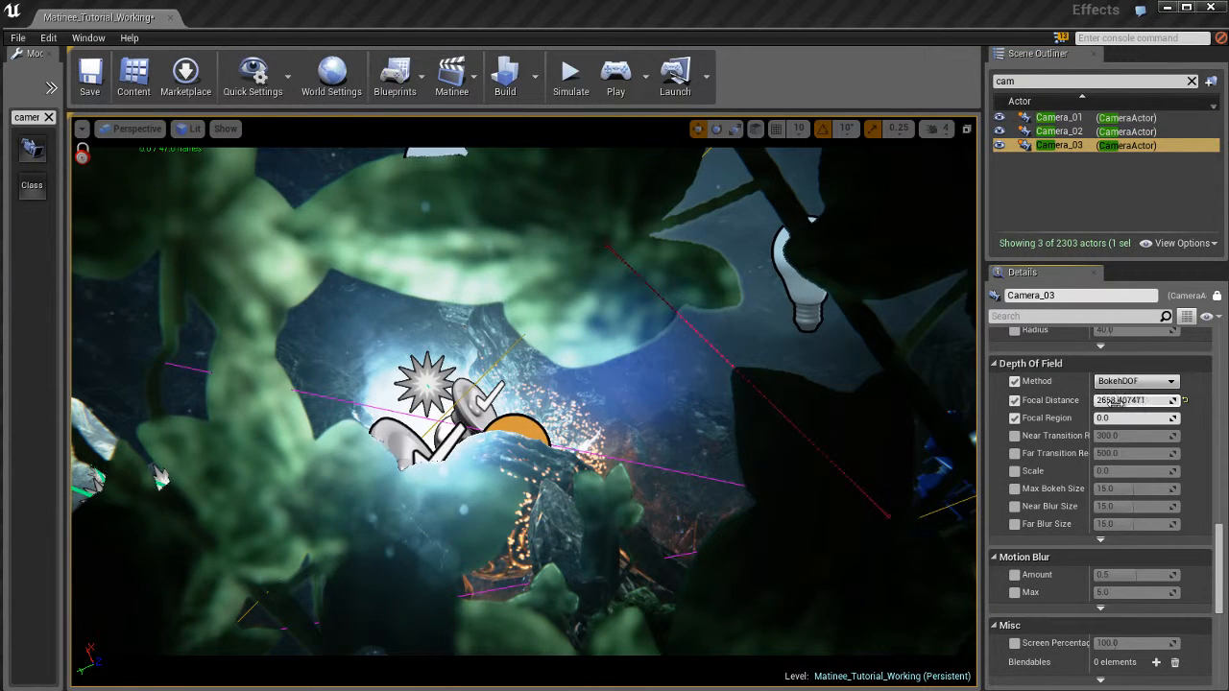
left_click(1185, 401)
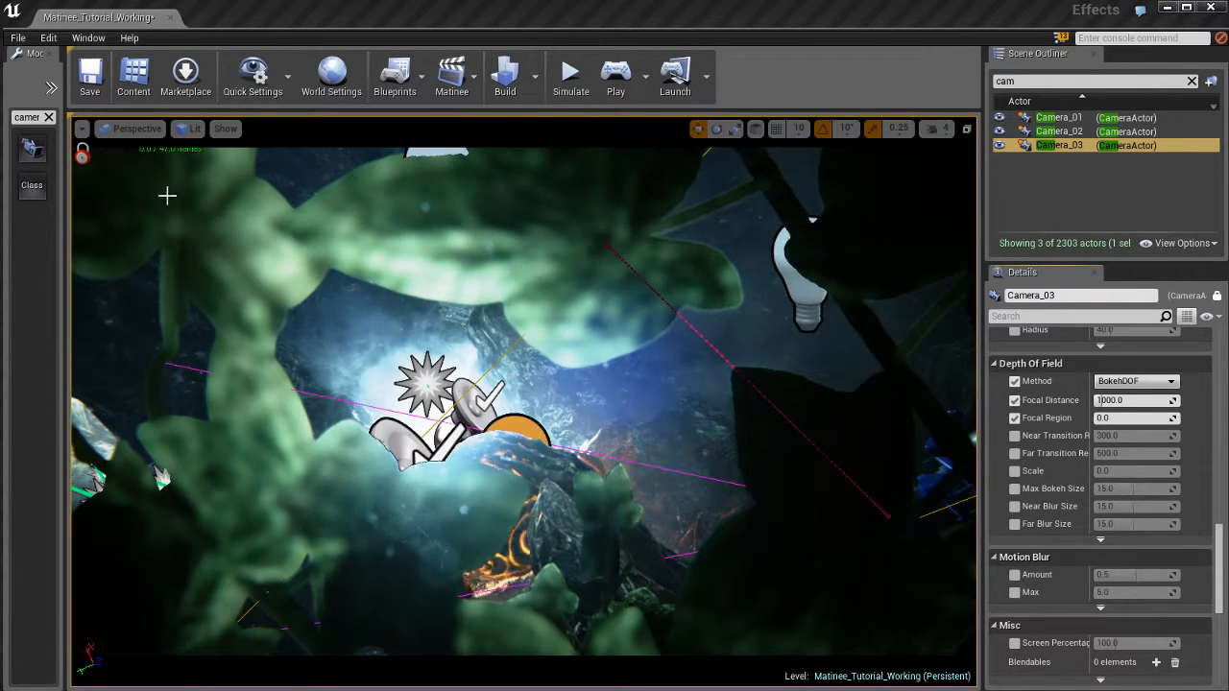
Unlock the viewport from Camera_03 and return to a free view of the scene.
left_click(82, 129)
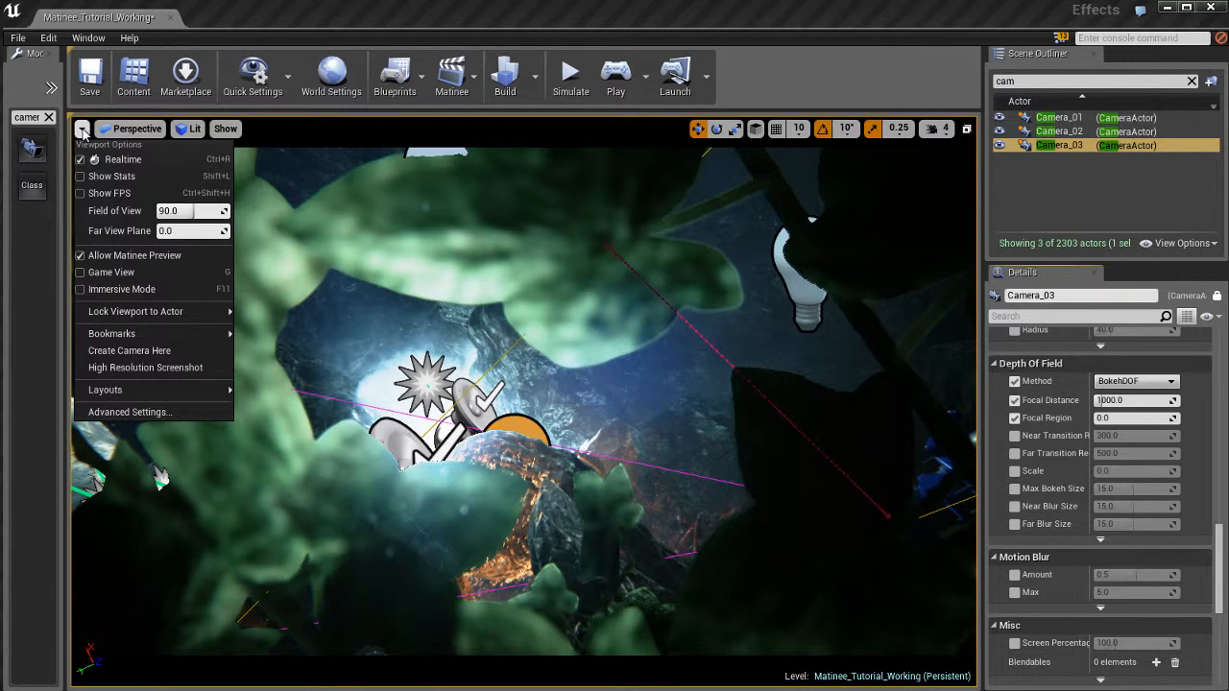
mouse_move(154, 311)
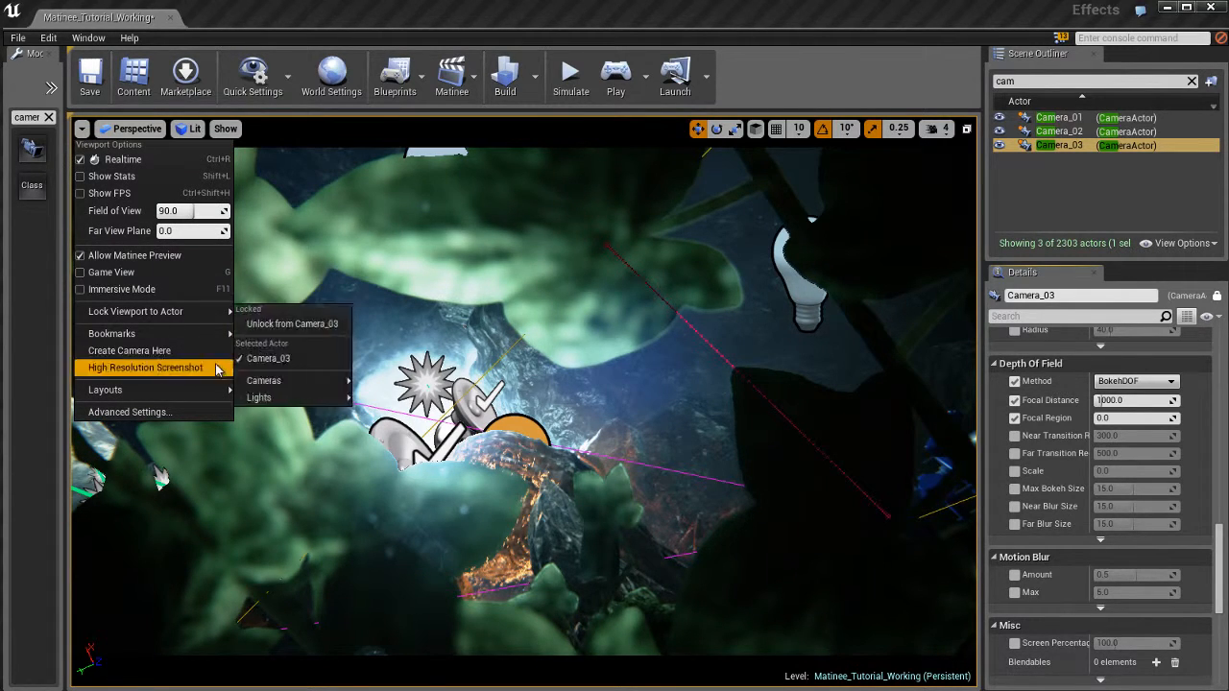
left_click(317, 327)
right_click_drag(558, 370, 659, 355)
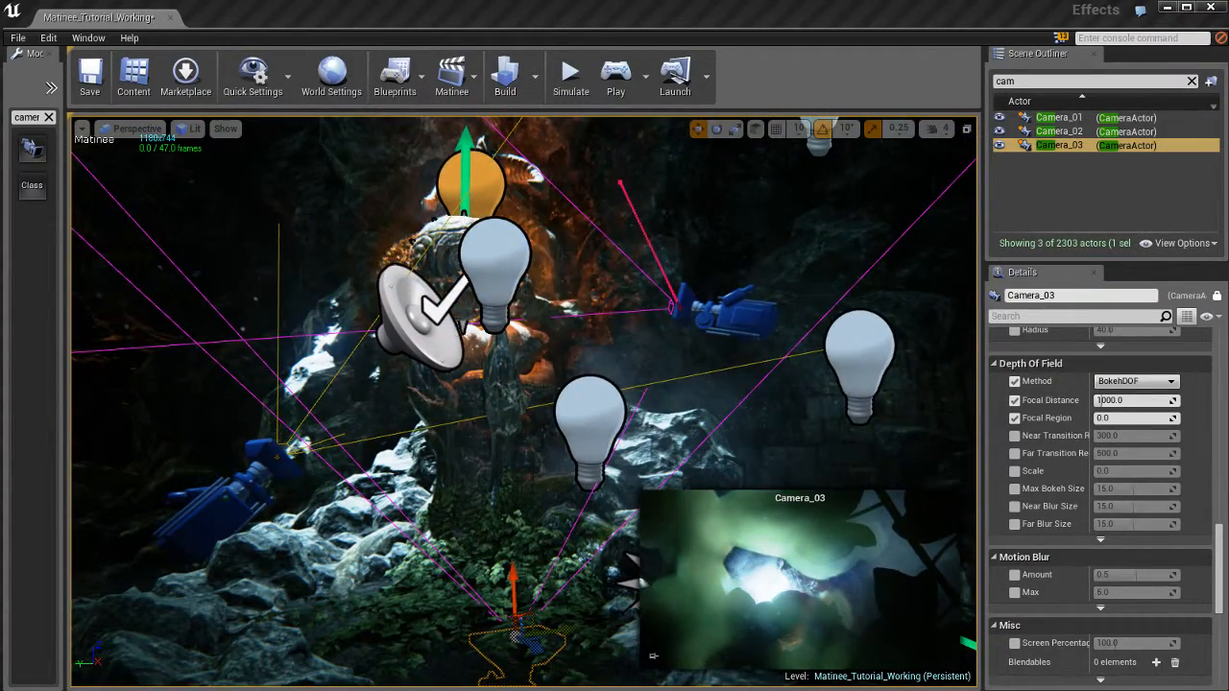
Bring back and enlarge the Matinee window, view the scene through the Camera_03 group, and move the window away again.
left_click_drag(1228, 77, 708, 33)
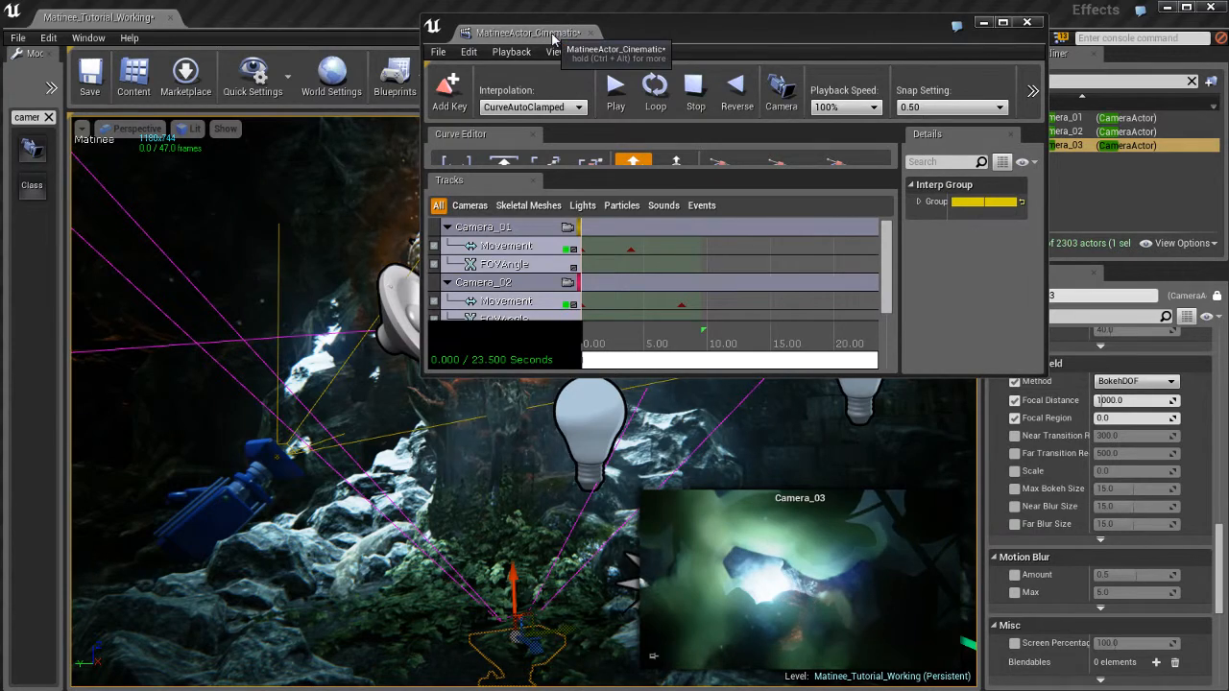
left_click_drag(420, 379, 471, 472)
left_click(567, 356)
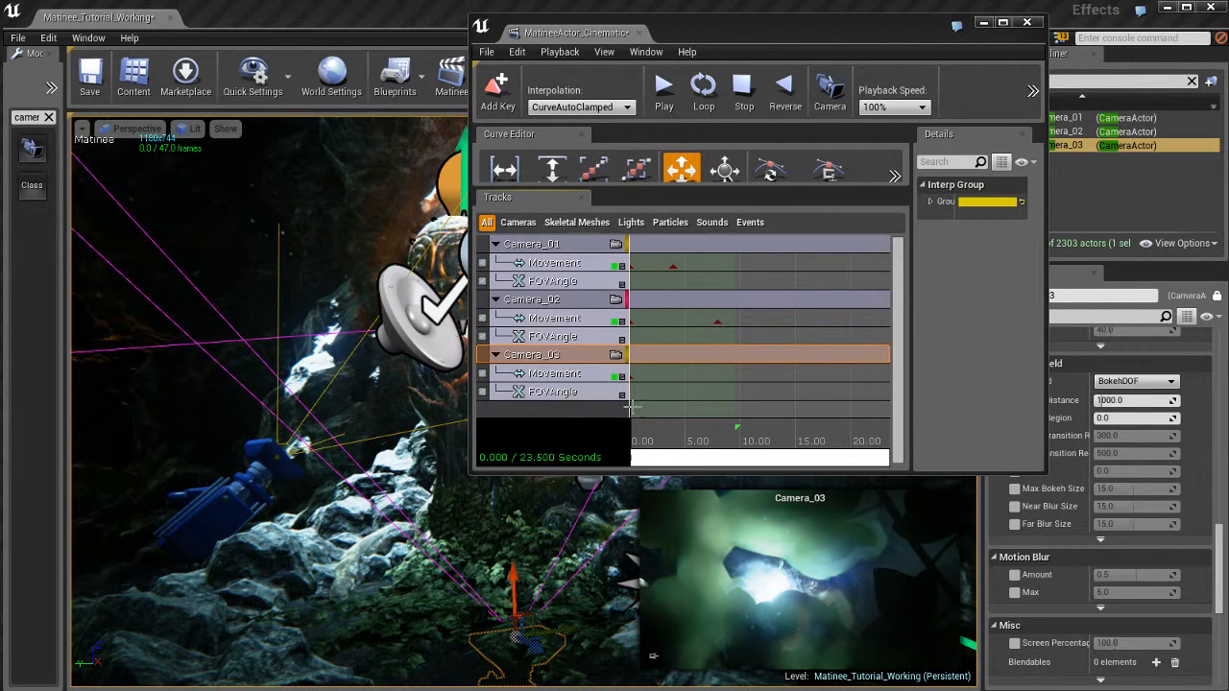
left_click(616, 356)
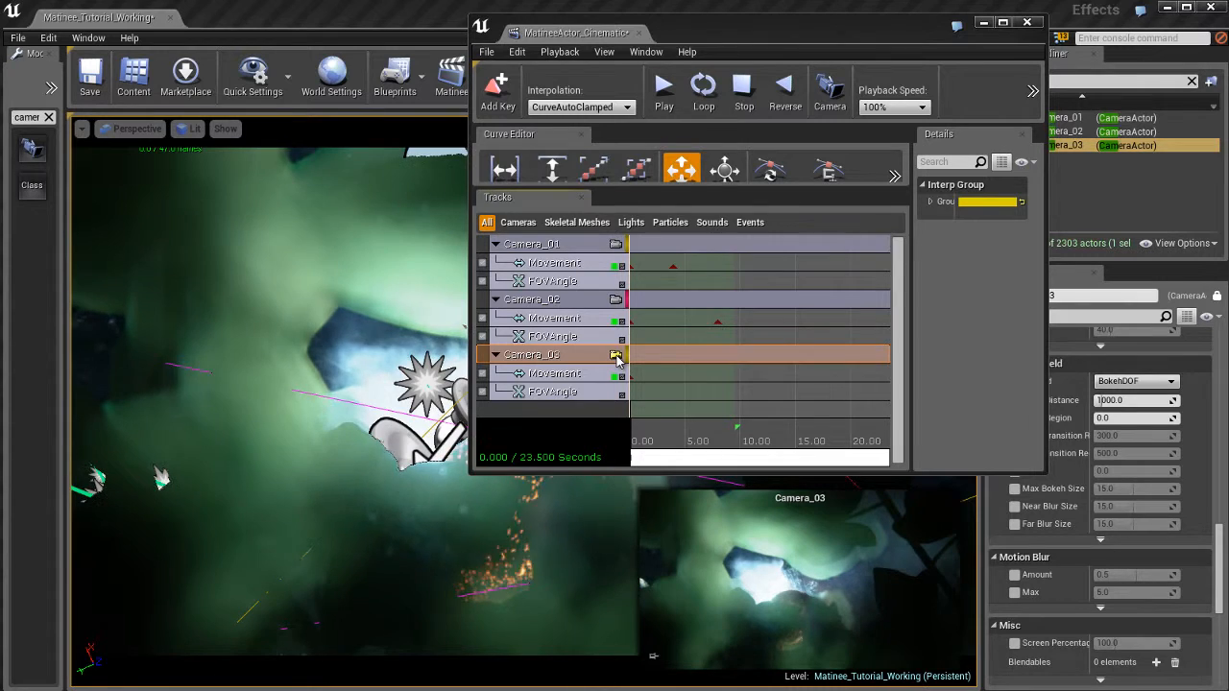
left_click_drag(691, 33, 1228, 201)
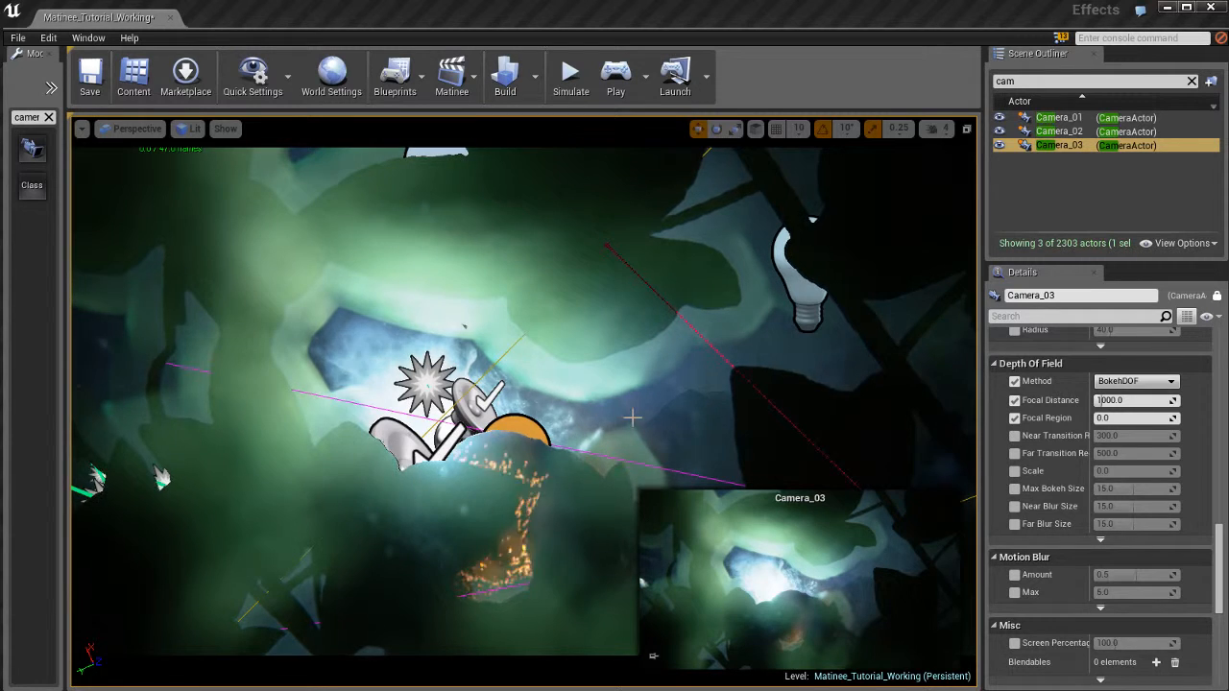
Try focal distances of about 885, 0 and about 708 on Camera_03 with the BokehDOF method.
mouse_move(1090, 399)
left_mouse_down()
mouse_move(1122, 399)
mouse_move(1084, 382)
left_mouse_up()
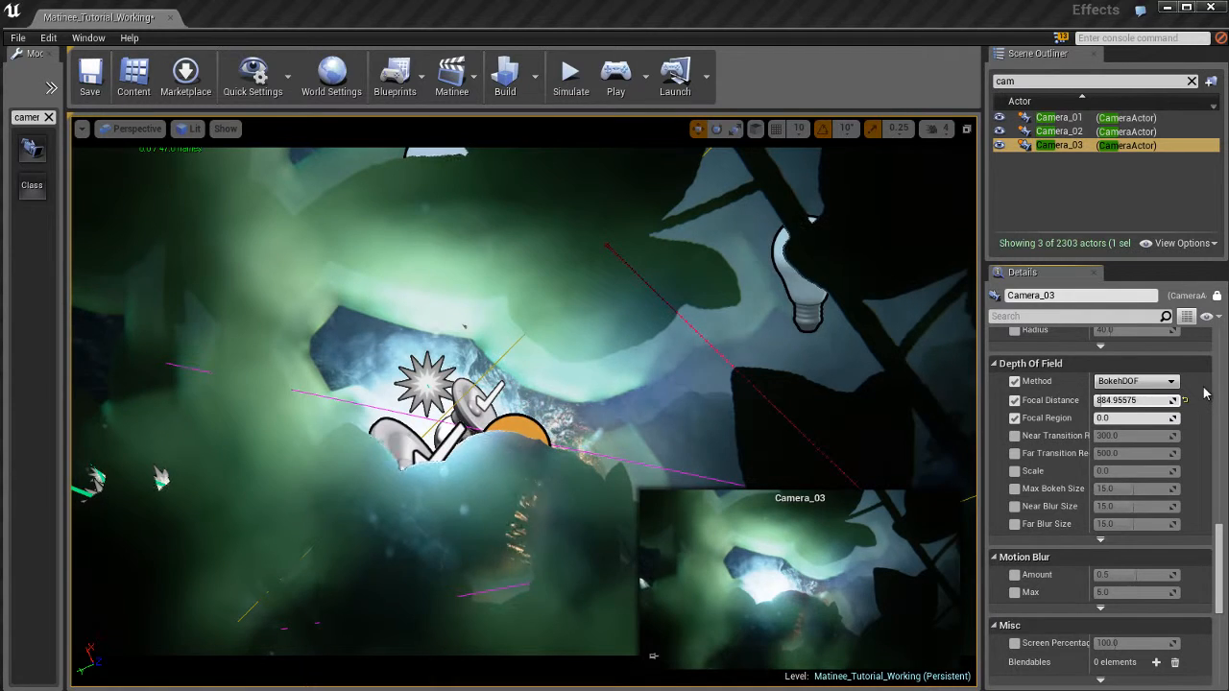
left_click_drag(1153, 399, 1090, 399)
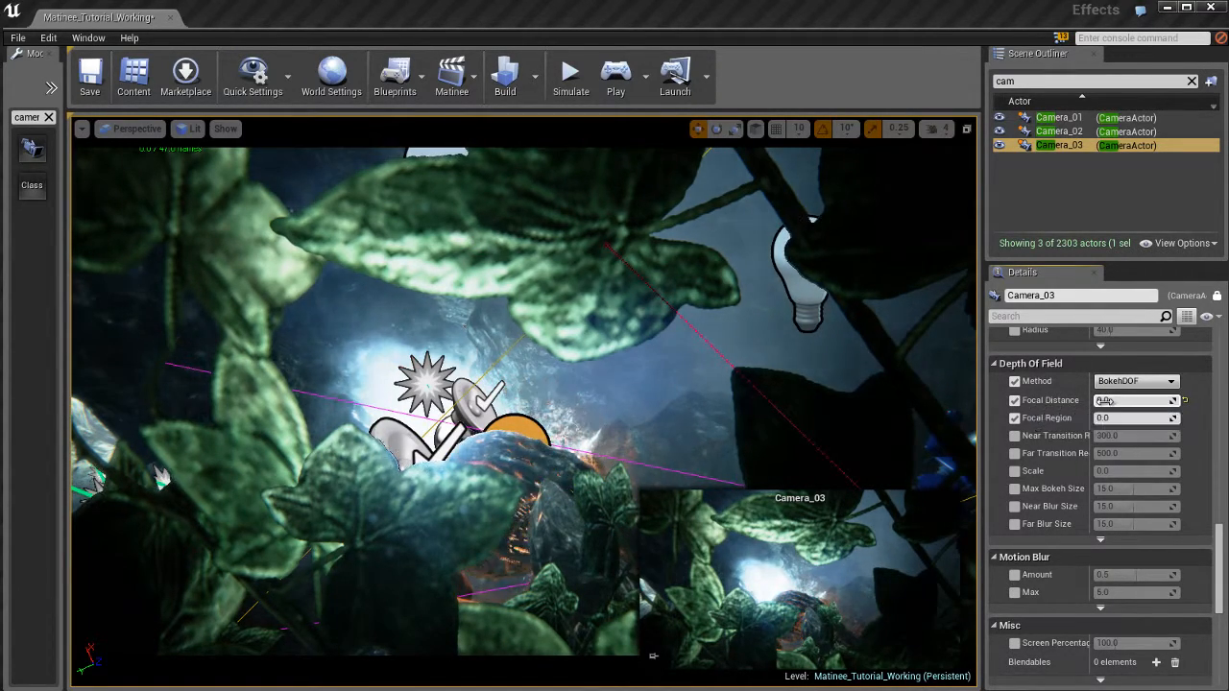
left_click_drag(1104, 400, 1110, 401)
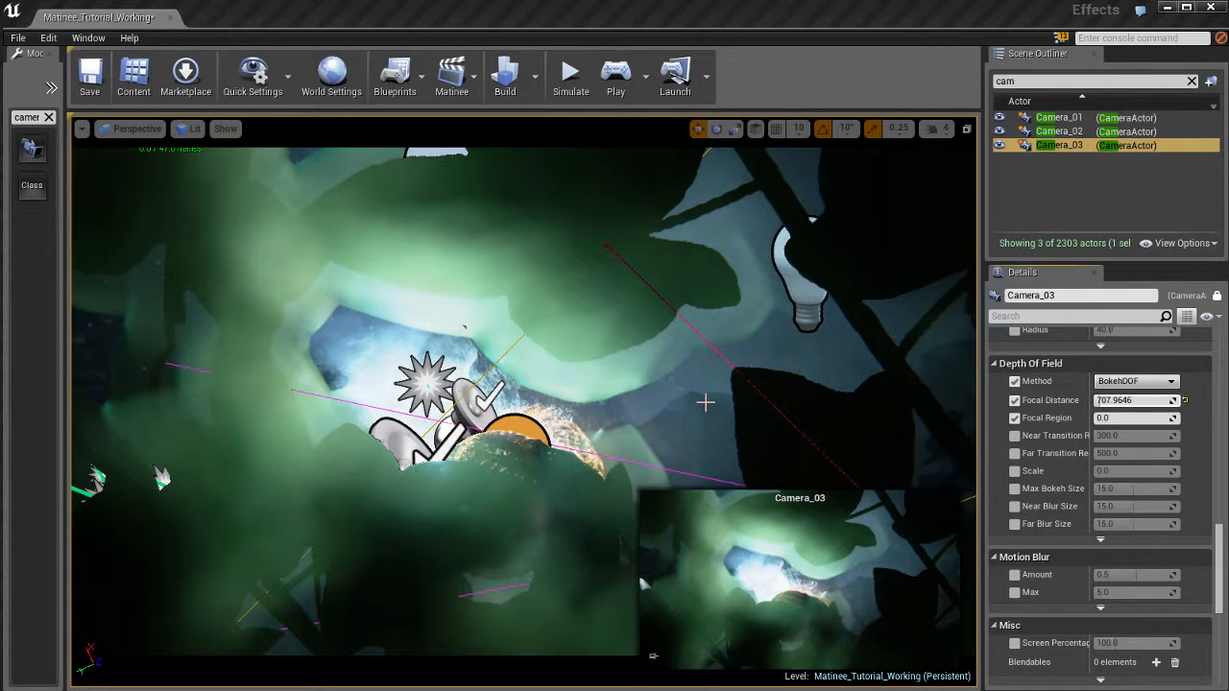
Turn on game view to hide the editor icons and helper lines, and clear the viewport selection.
left_click(604, 395)
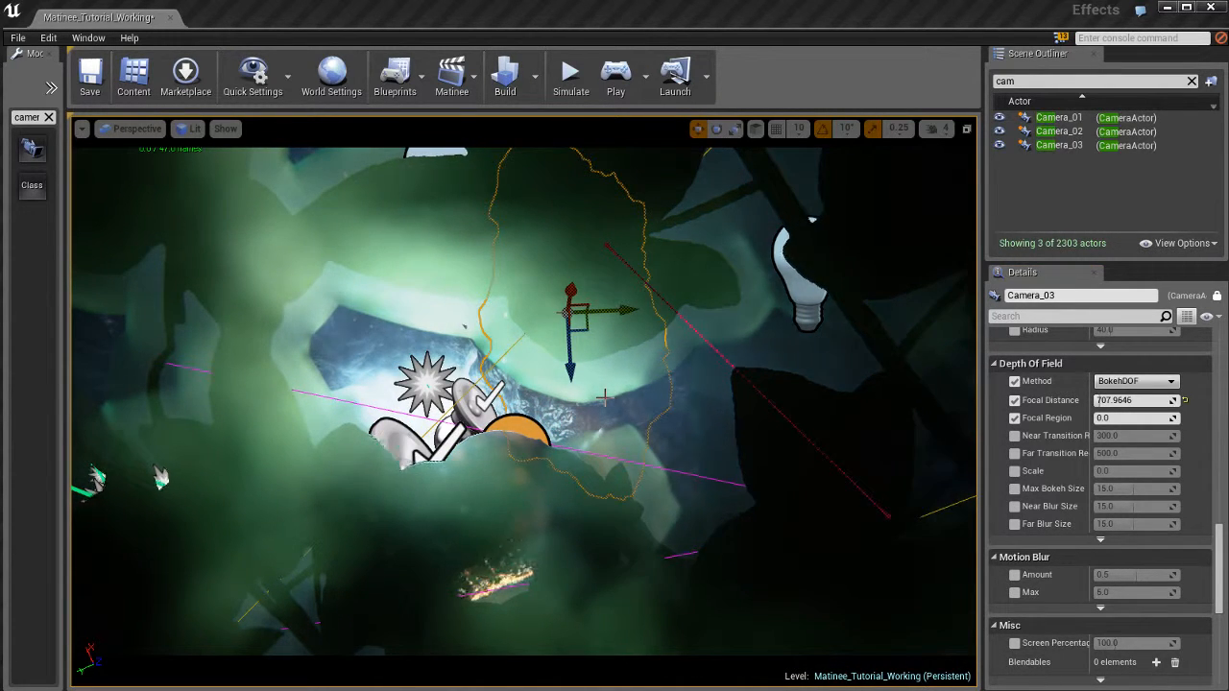
key("g")
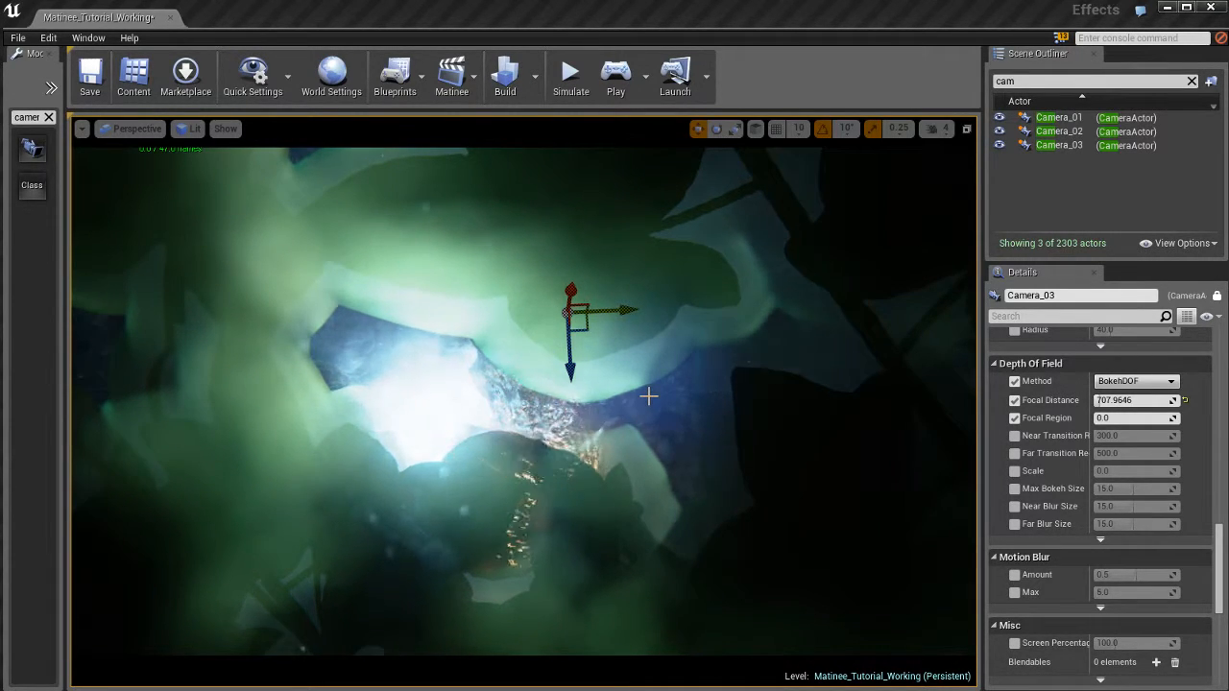
key("Escape")
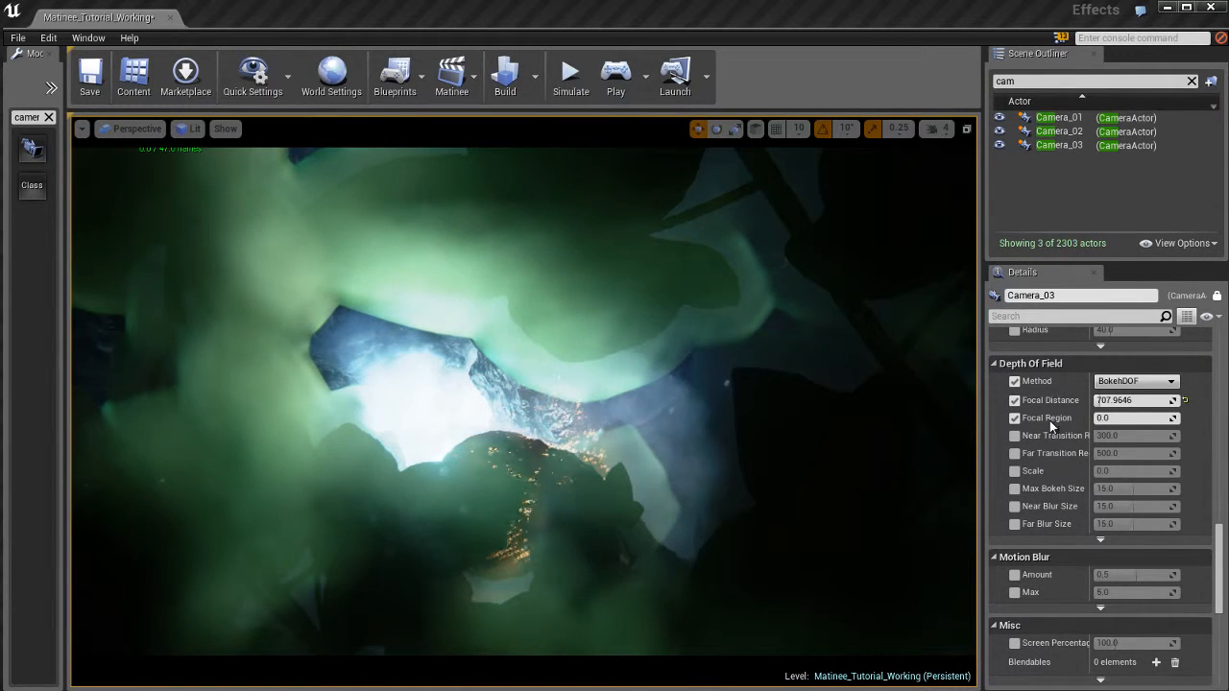
Change Camera_03's depth of field method to Gaussian.
scroll(1050, 420, "up", 1)
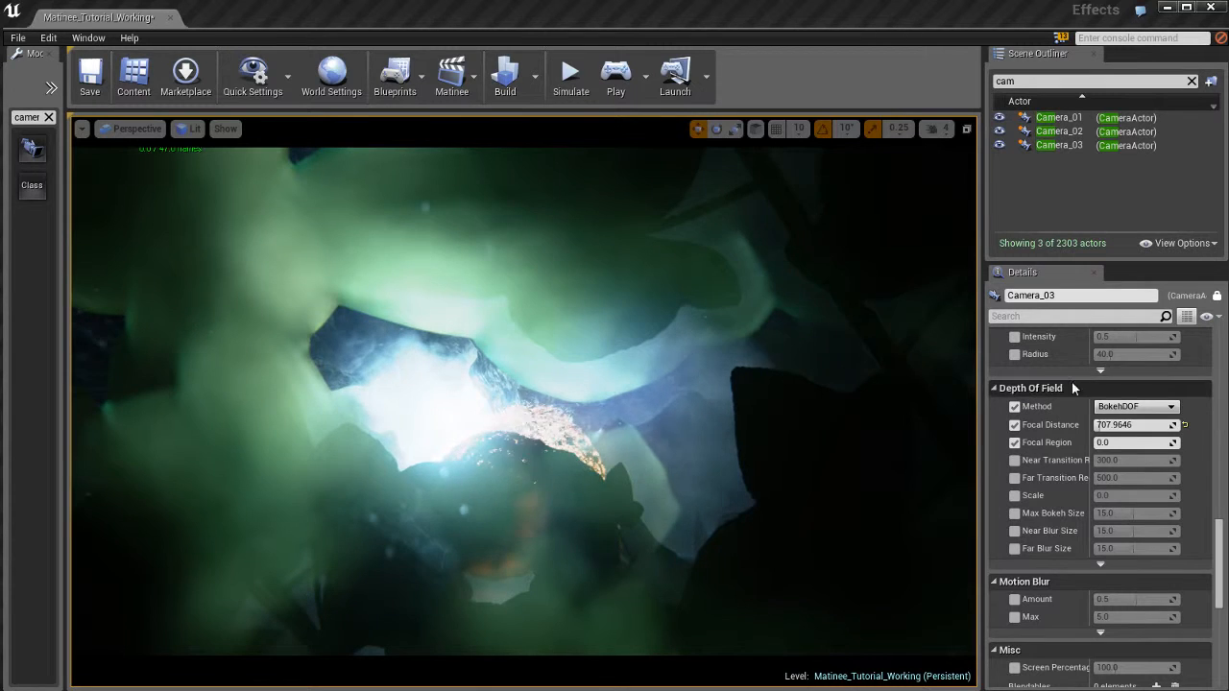
left_click(1166, 411)
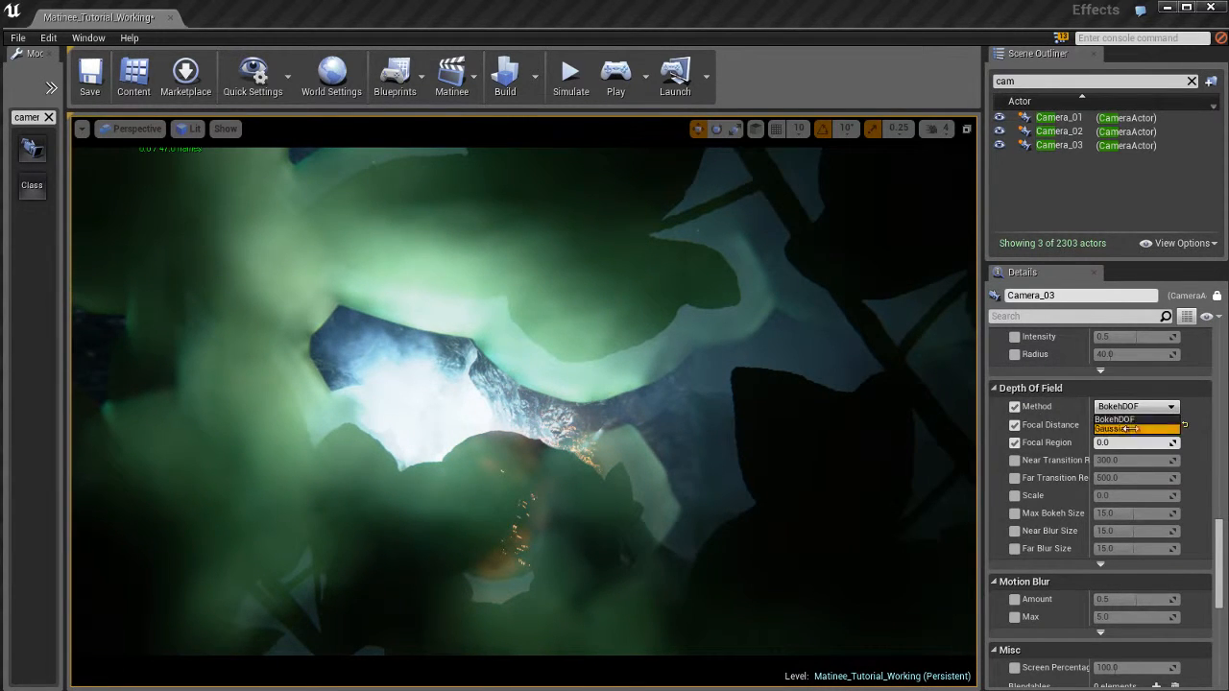
left_click(1133, 431)
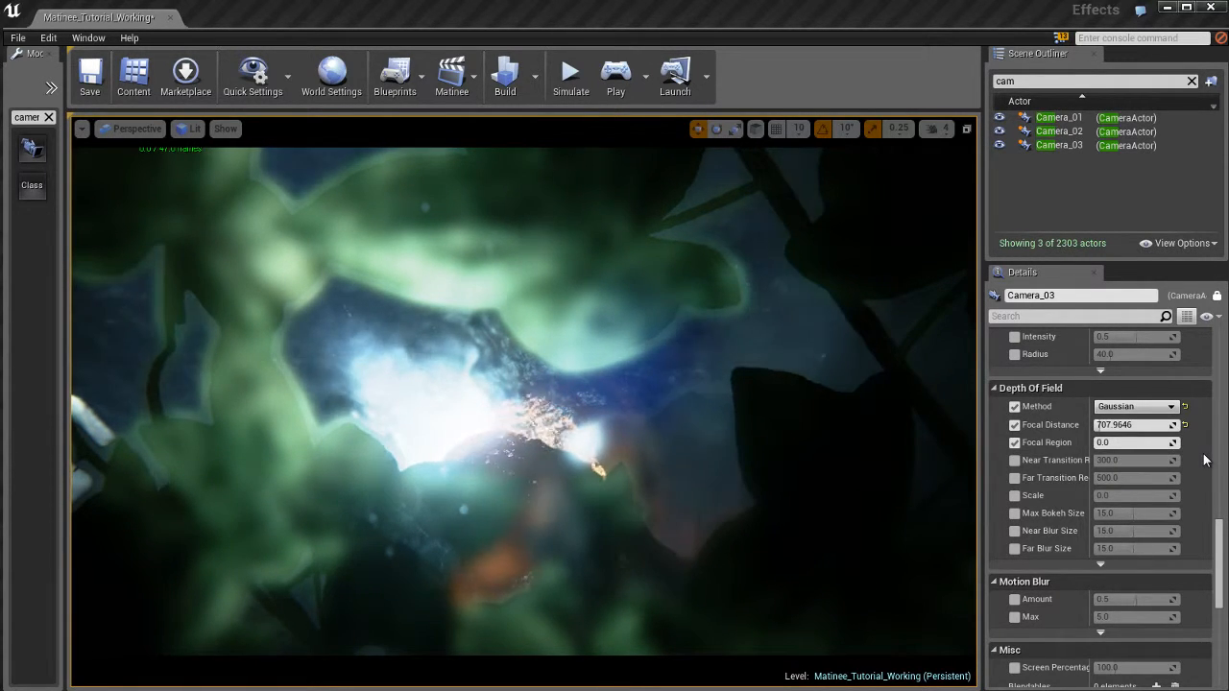
Set Camera_03's focal region to 100.
left_click(1015, 442)
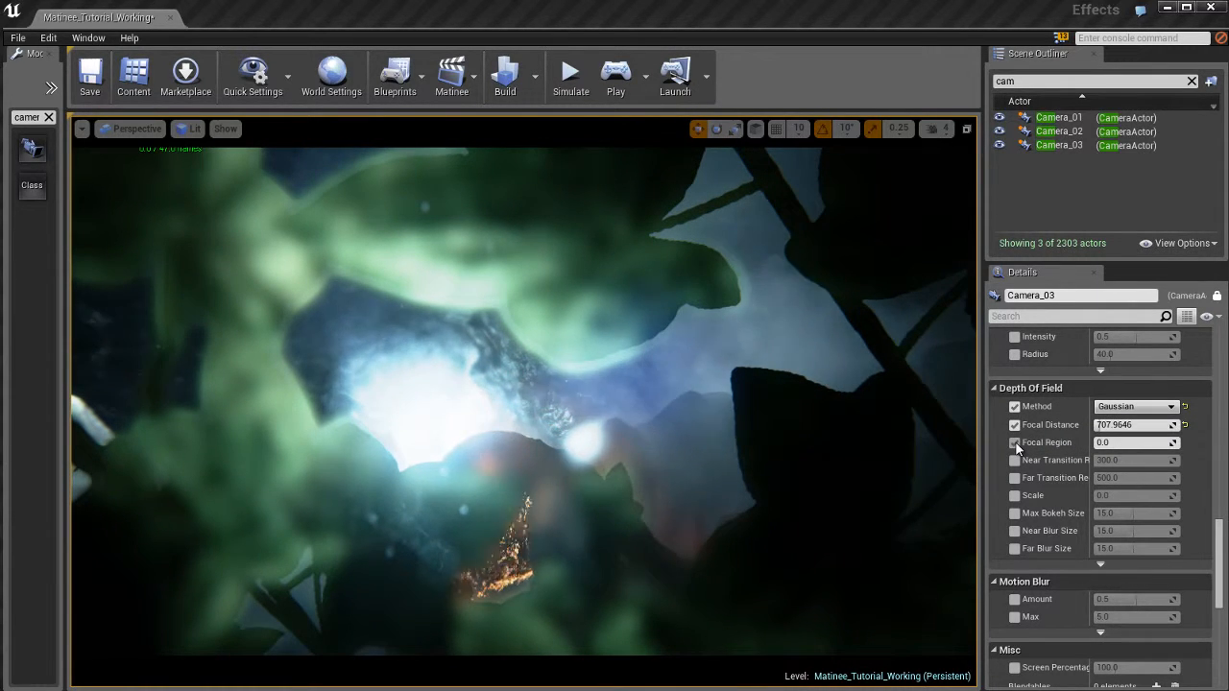
left_click(1129, 443)
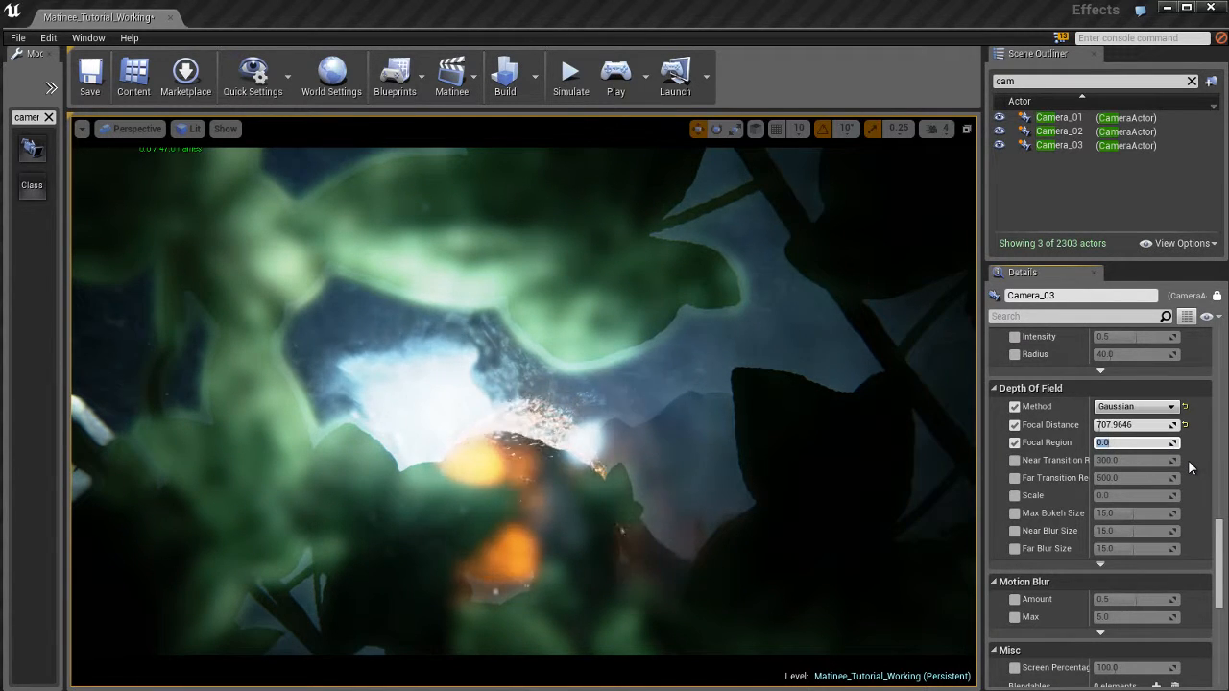
type("100")
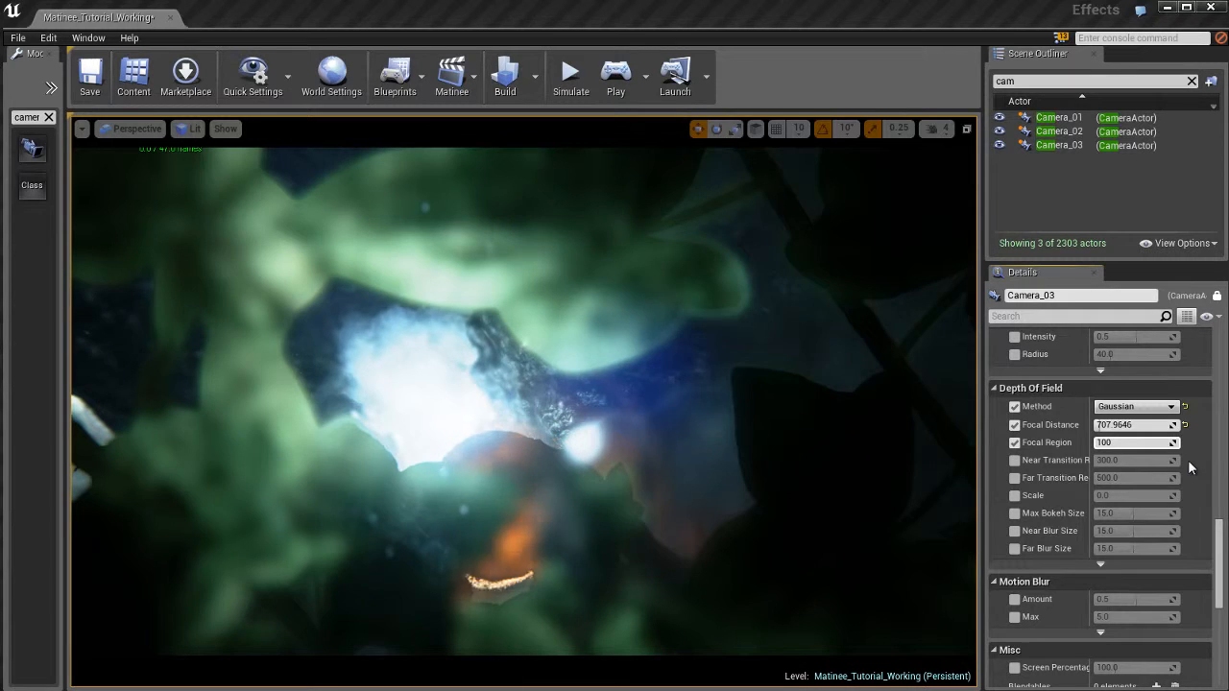
key("Return")
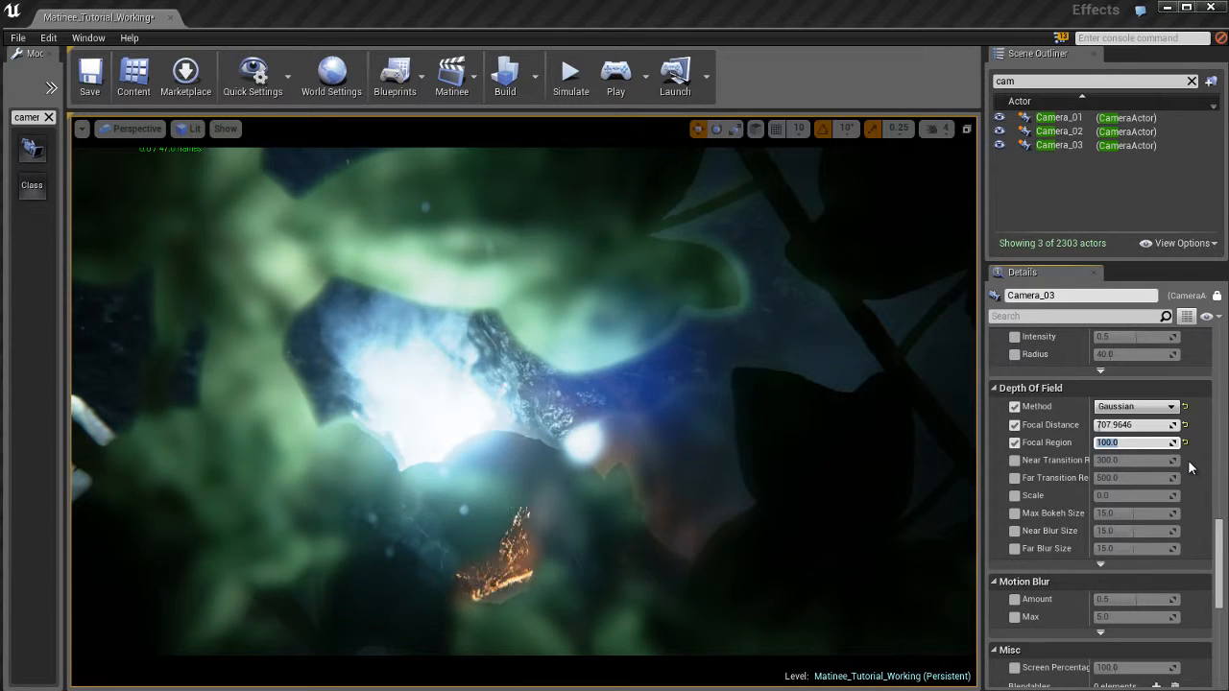
Try focal distances of 1 and 5 on Camera_03.
left_click(1146, 426)
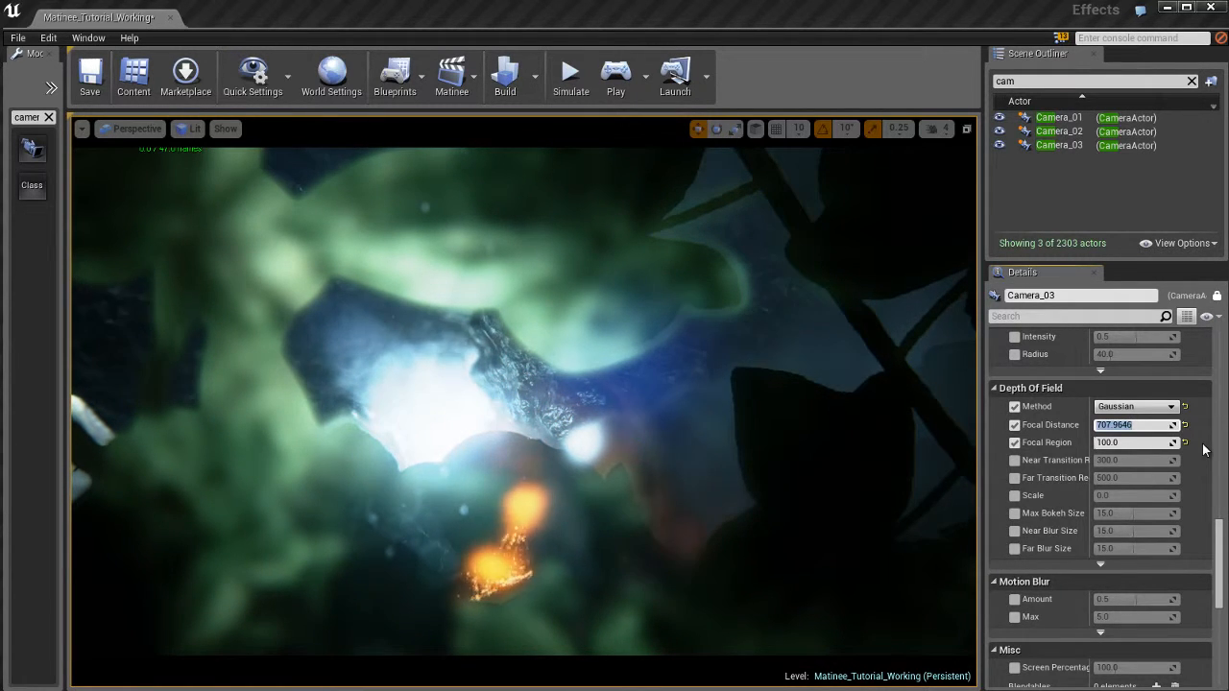
type("1")
key("Return")
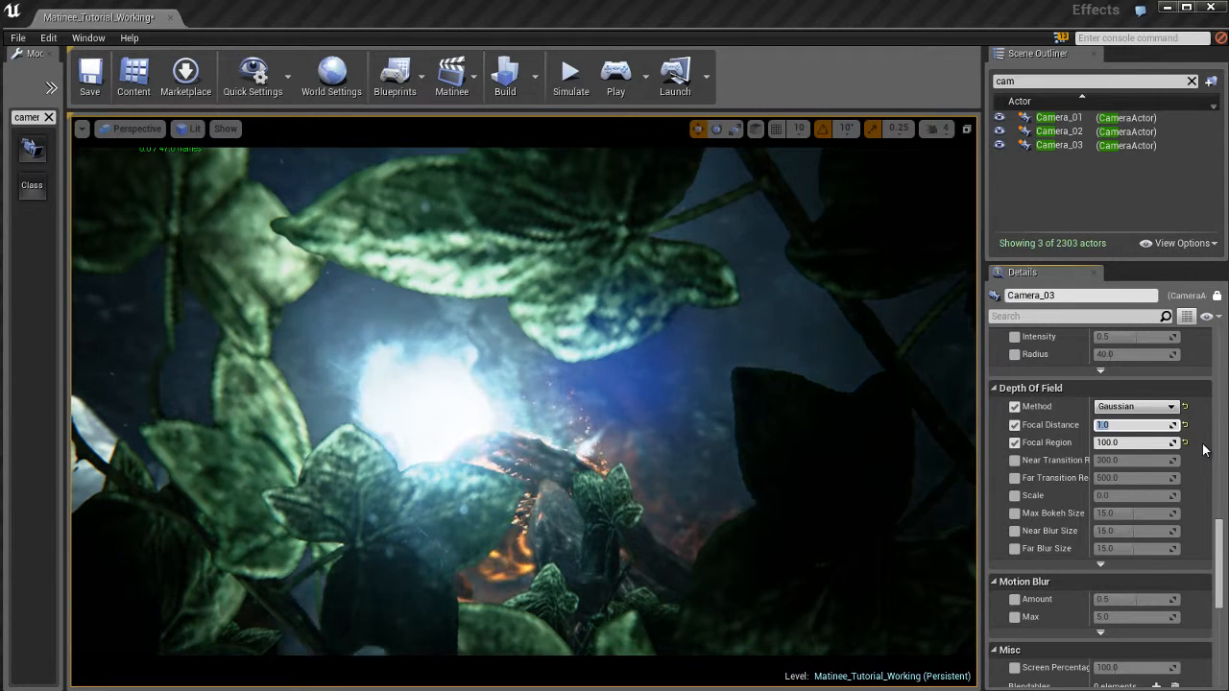
type("5")
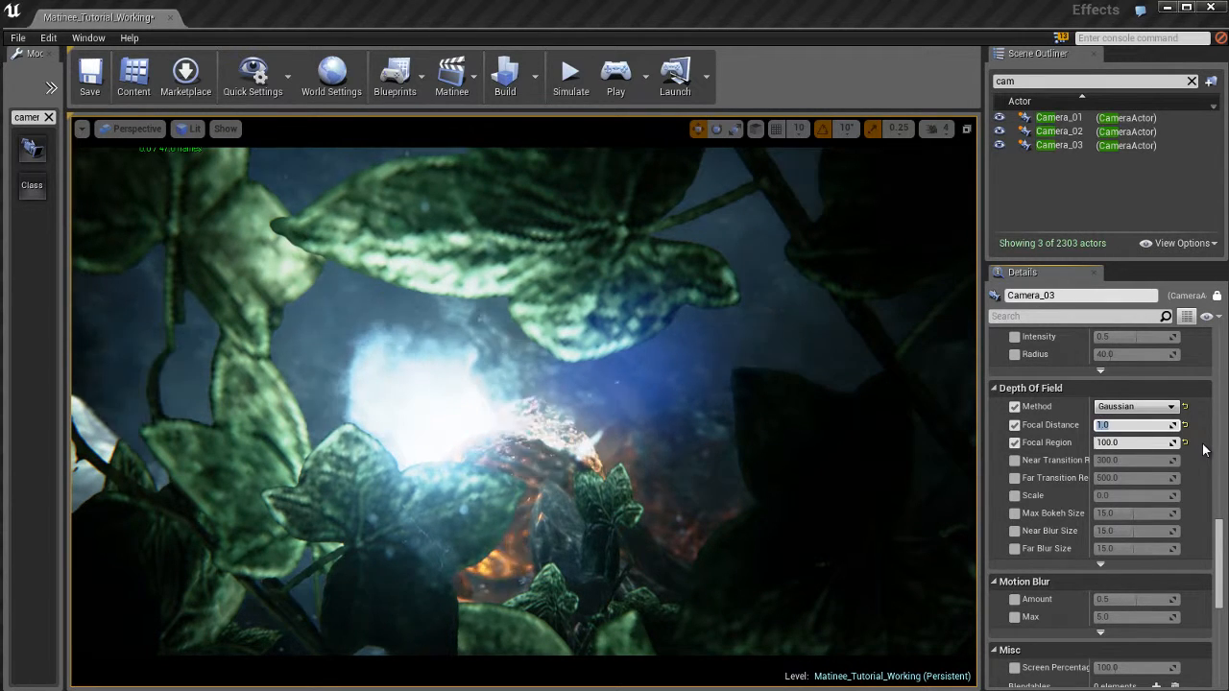
key("Return")
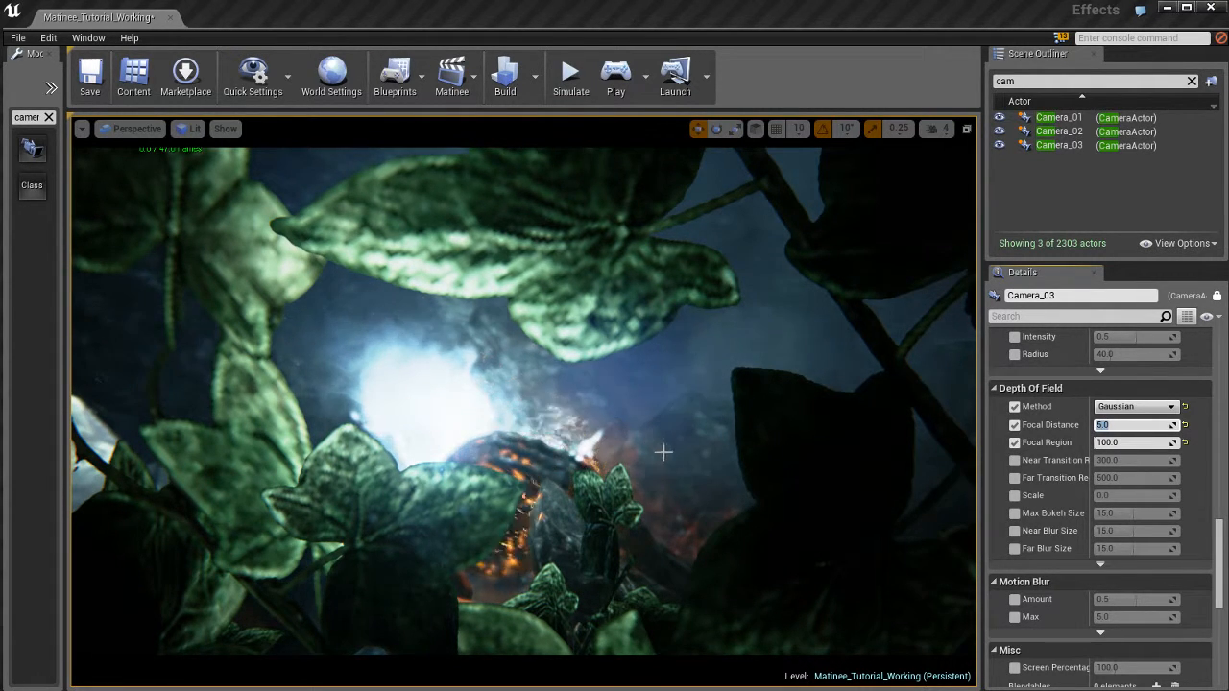
Set Camera_03's focal region to 75 and try focal distances of 100, 500 and 350.
left_click(1146, 444)
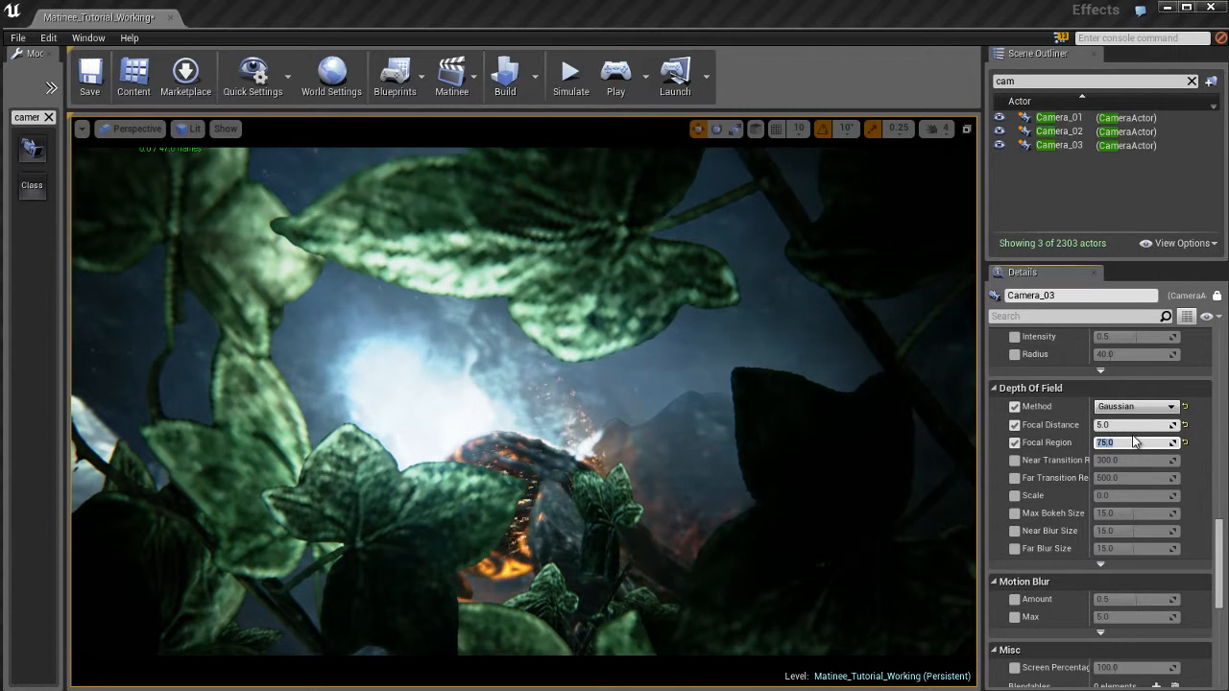
left_click(1174, 424)
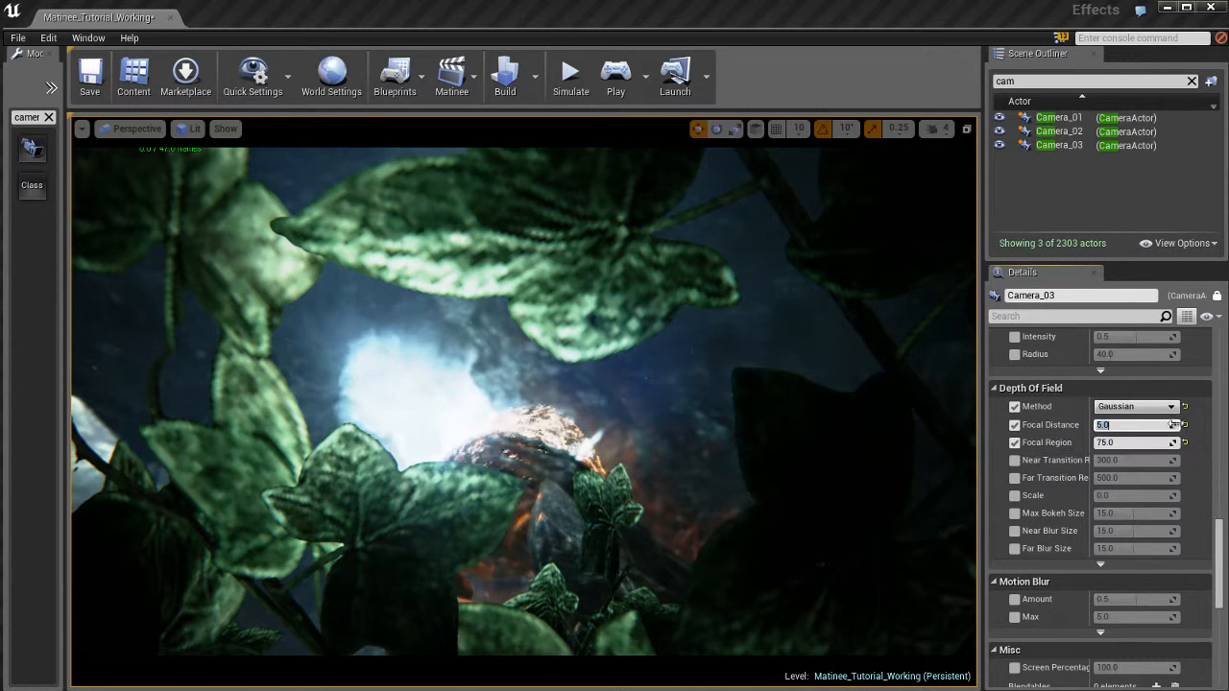
type("100")
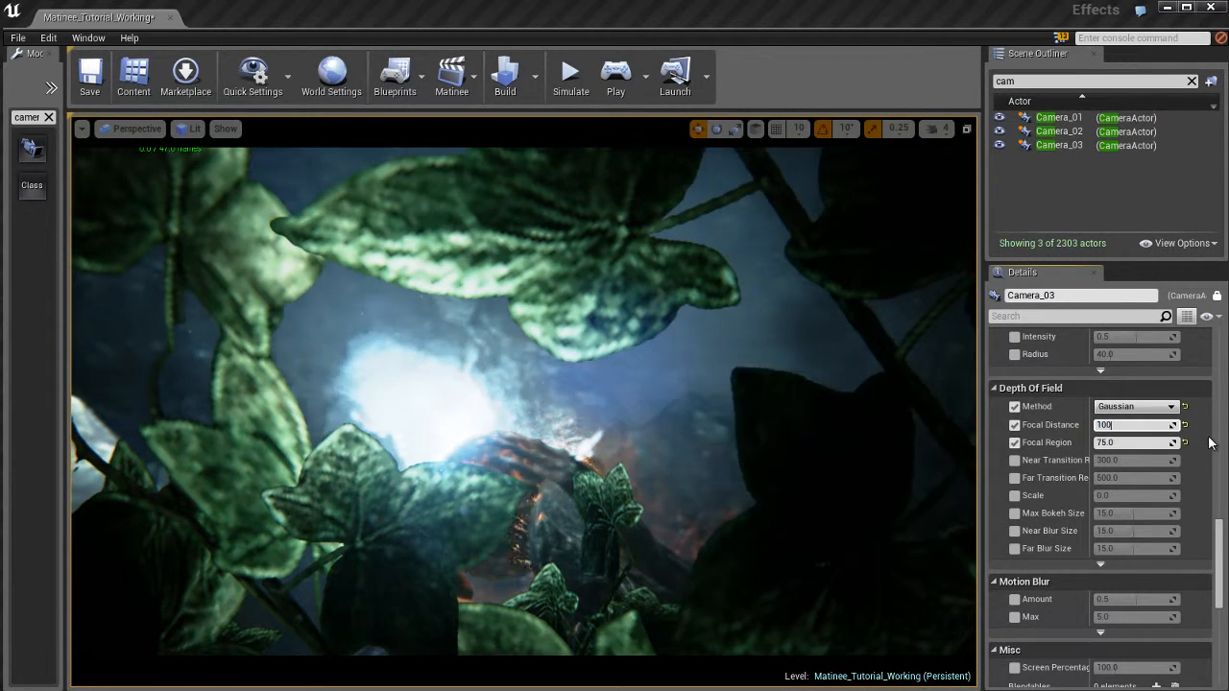
key("Return")
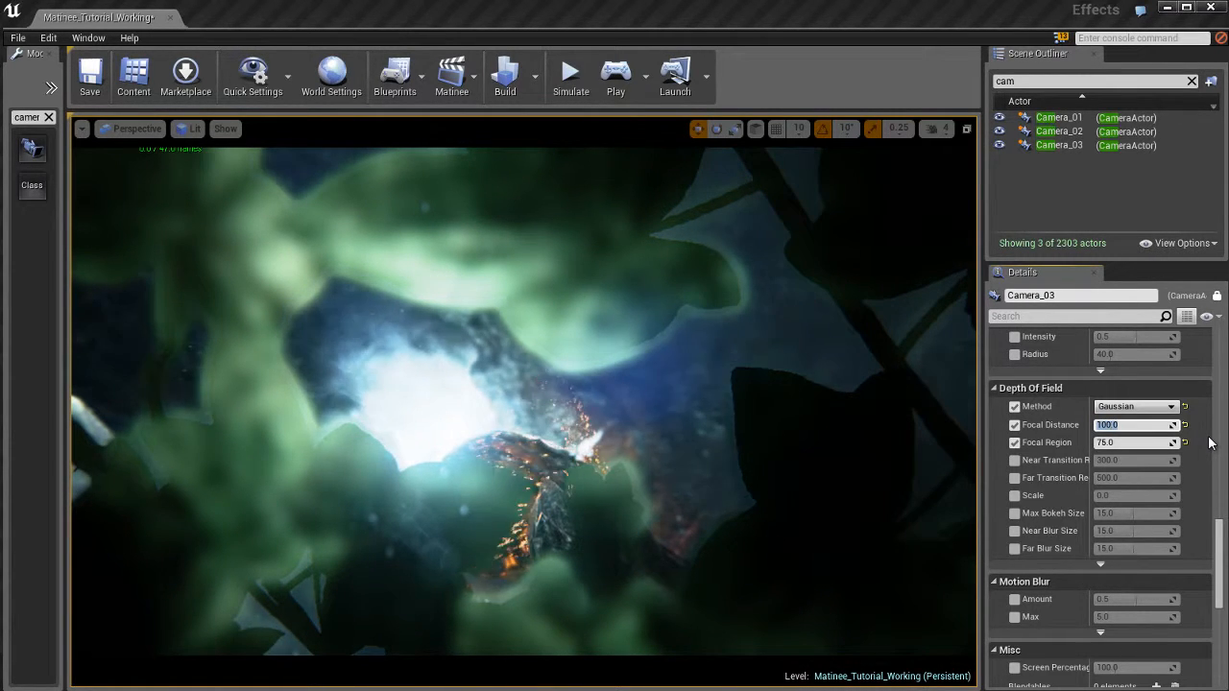
type("500")
key("Return")
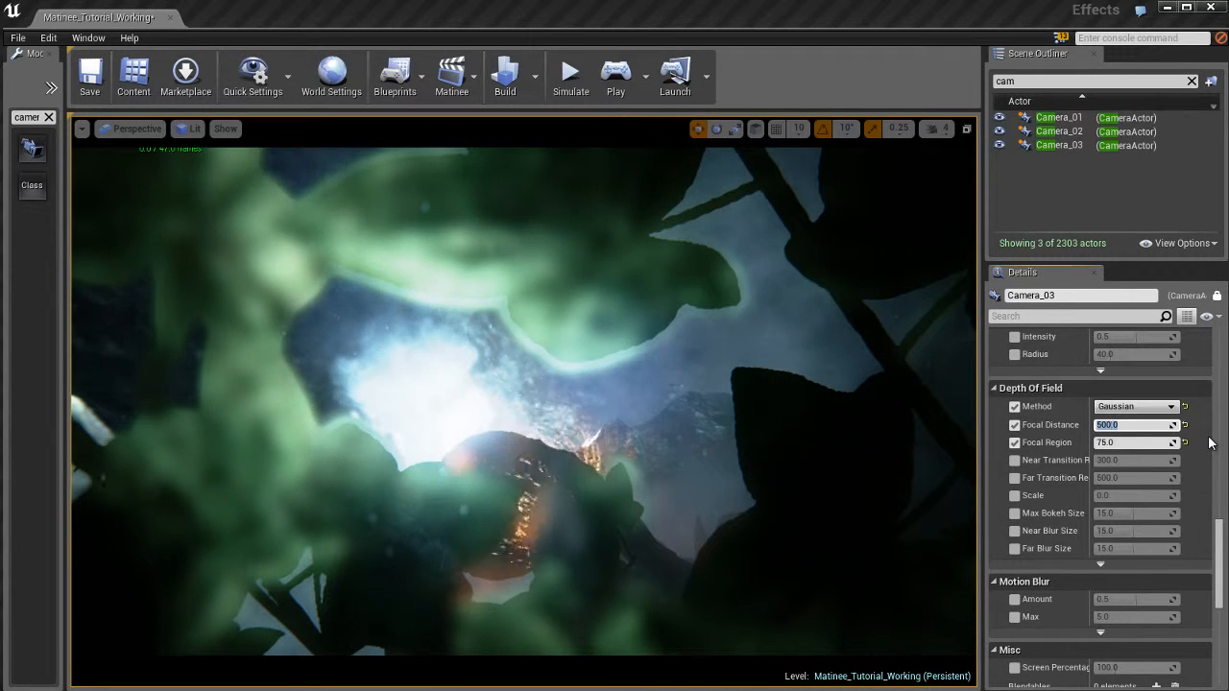
type("350")
key("Return")
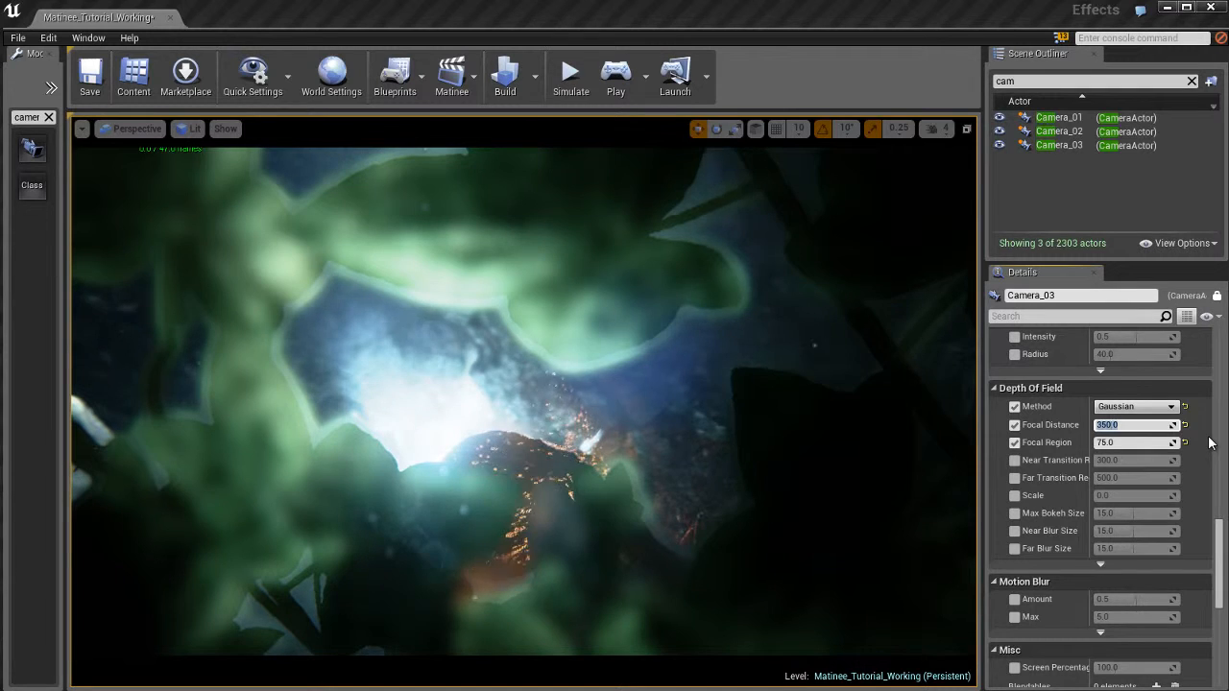
Try focal region values of 150 and 500 on Camera_03.
key("Tab")
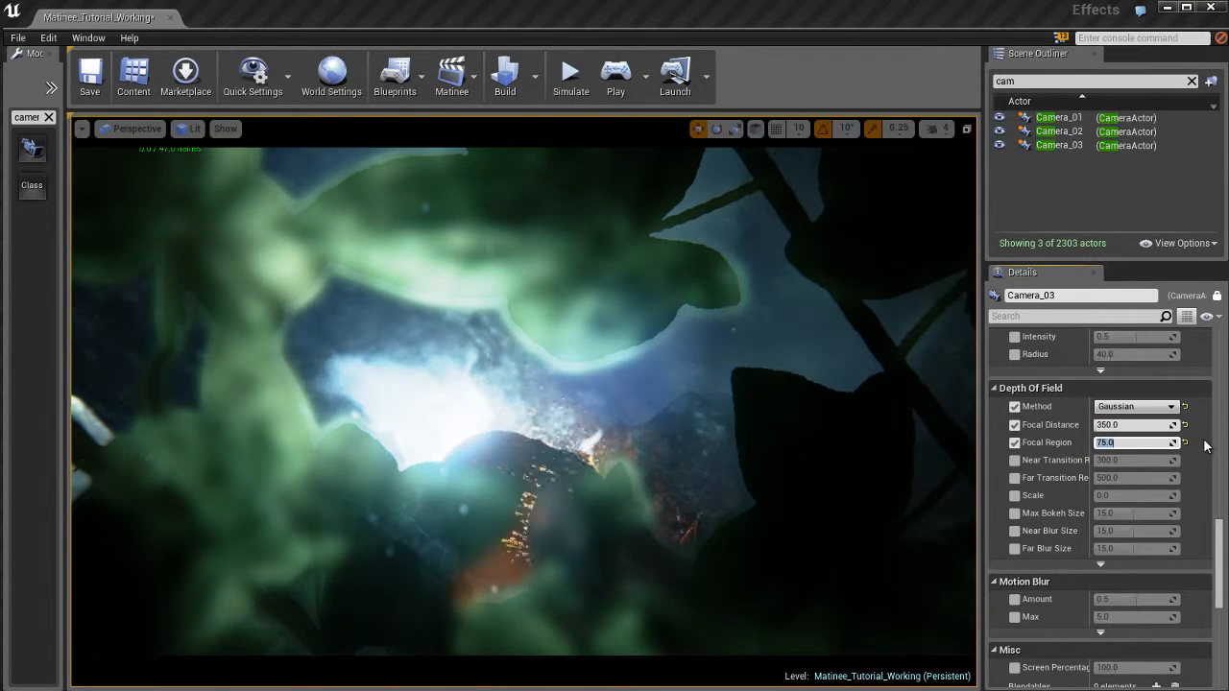
type("150")
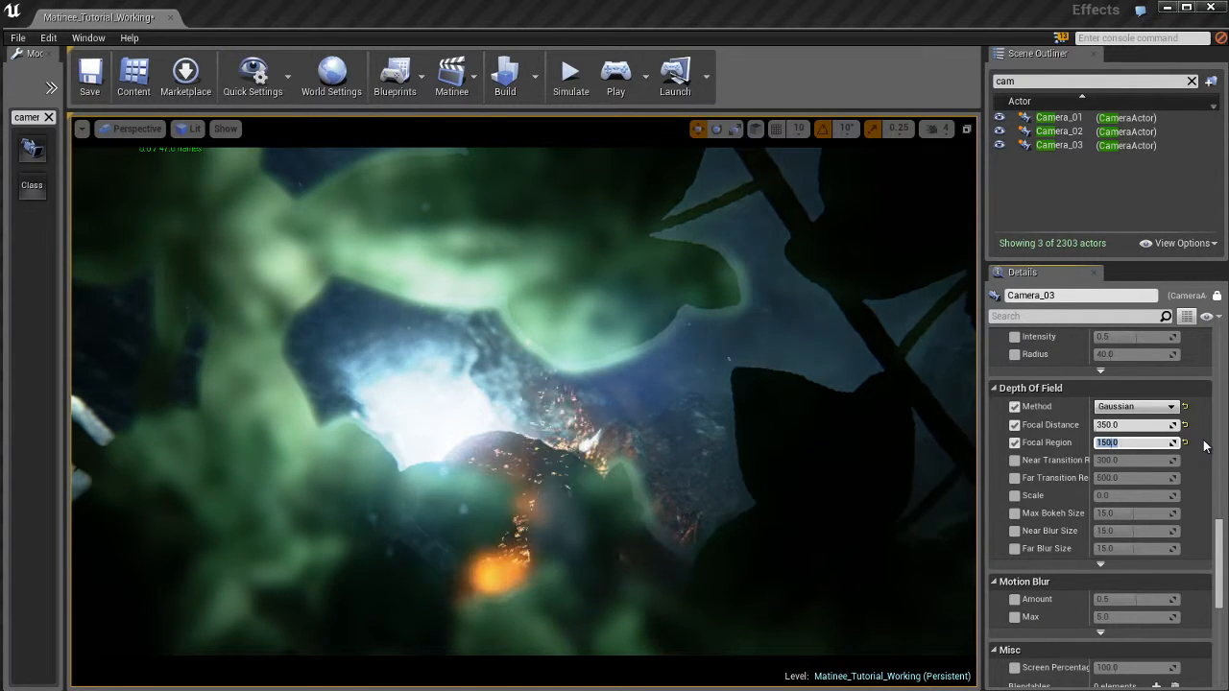
type("500")
key("Return")
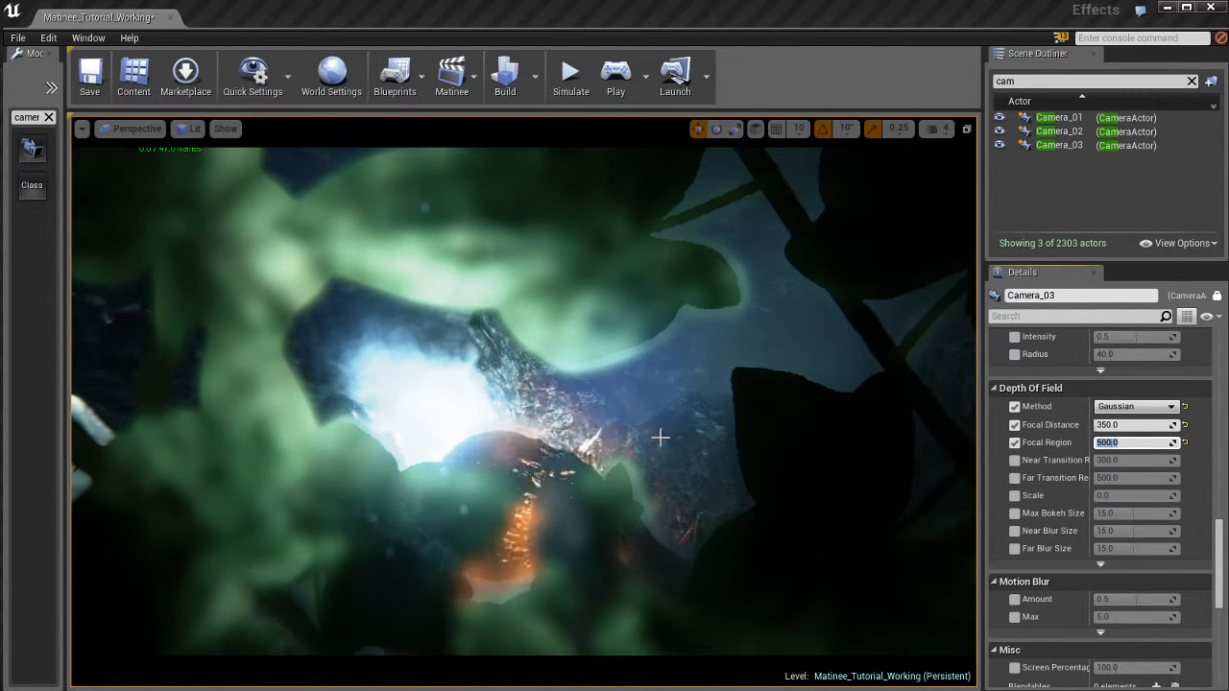
Try focal distances of 200, 250 and 300 on Camera_03, settling on 250.
left_click(1139, 425)
type("2")
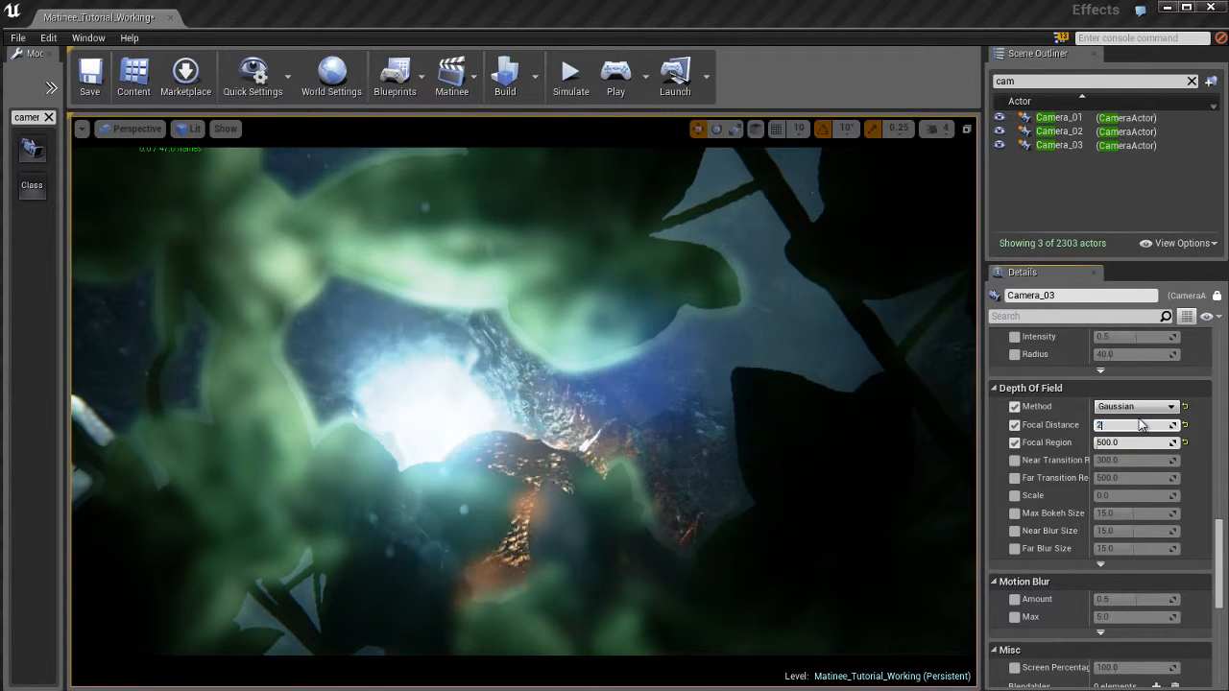
type("00")
key("Return")
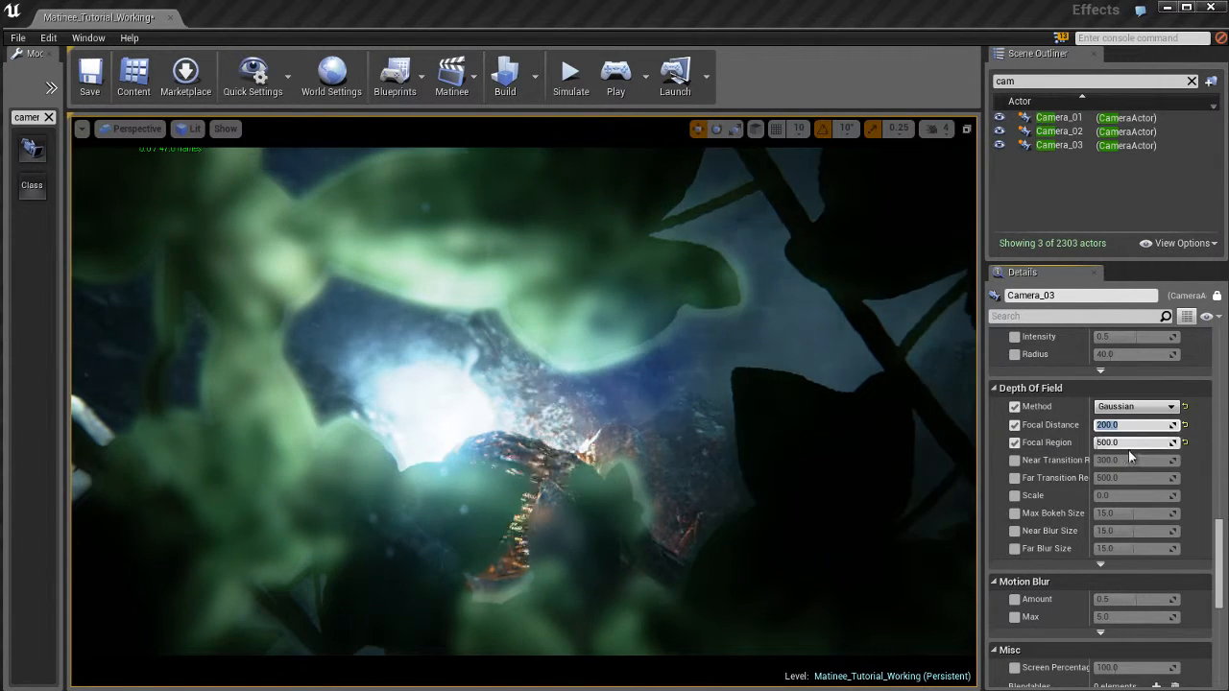
type("250")
key("Return")
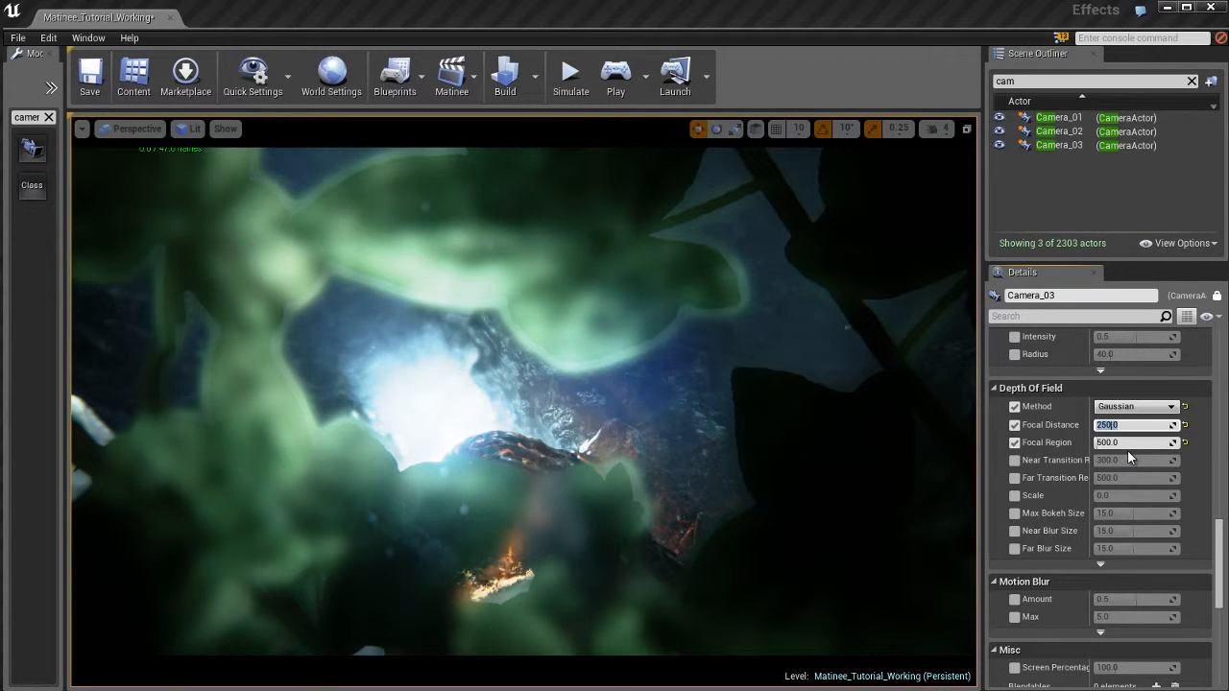
type("300")
key("Return")
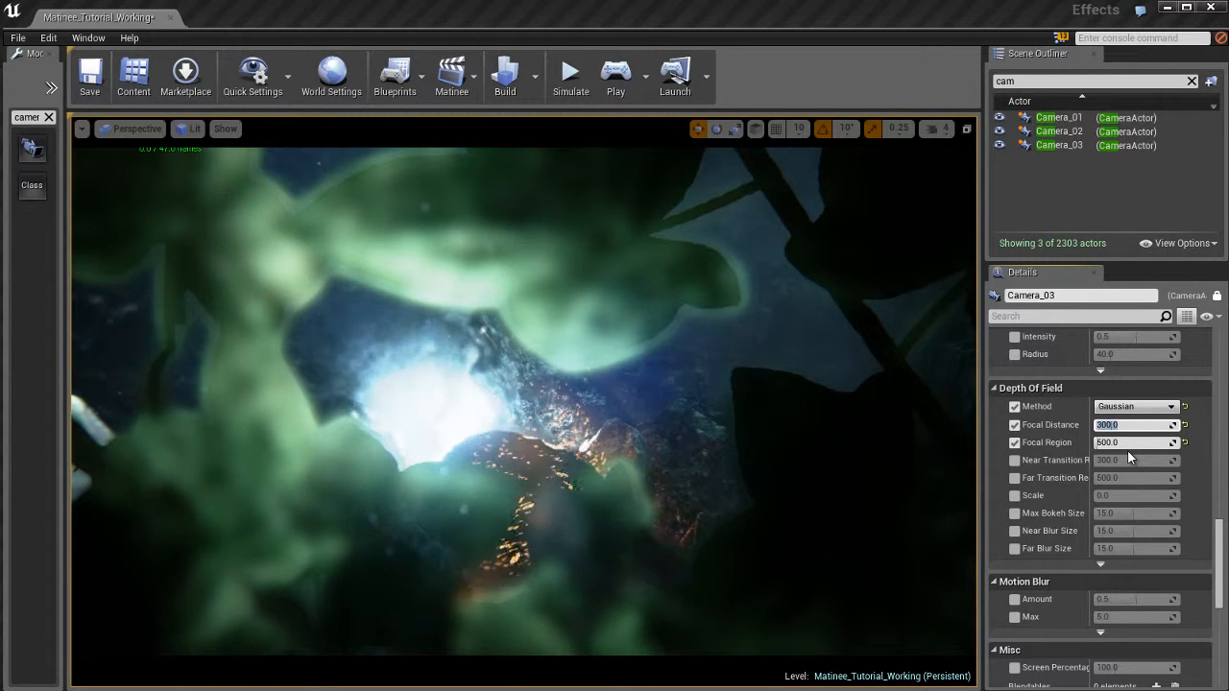
type("250")
key("Return")
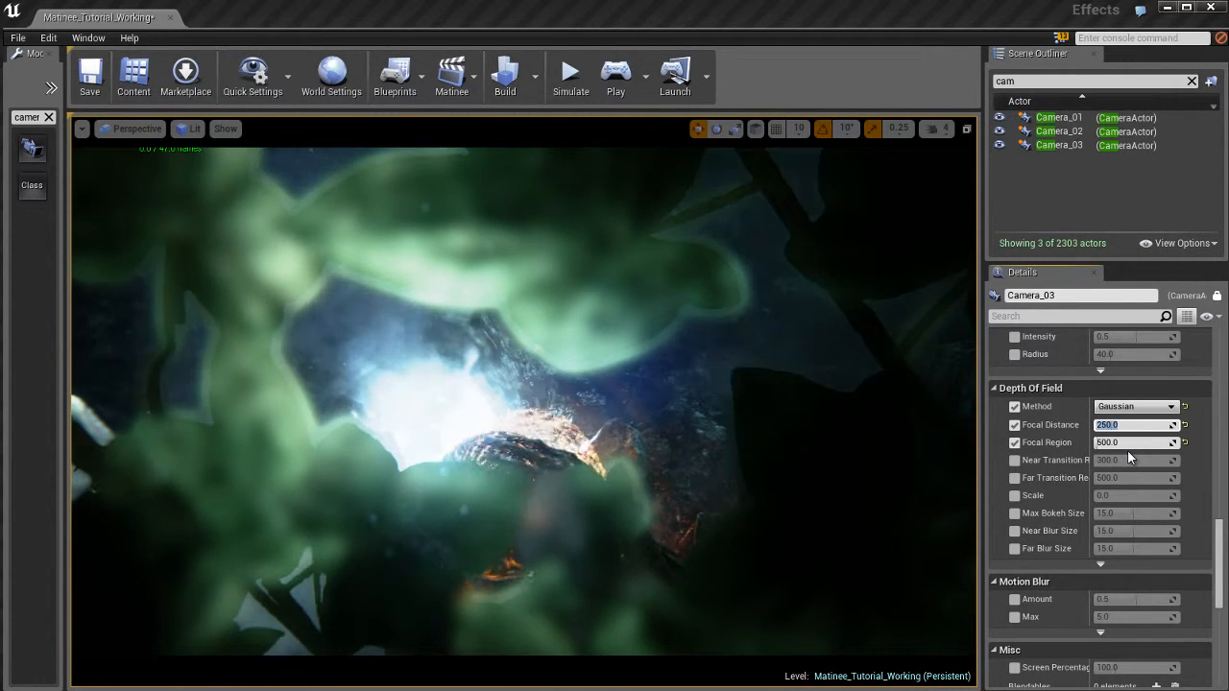
Raise Camera_03's focal region to 600 and finally to 800.
key("Tab")
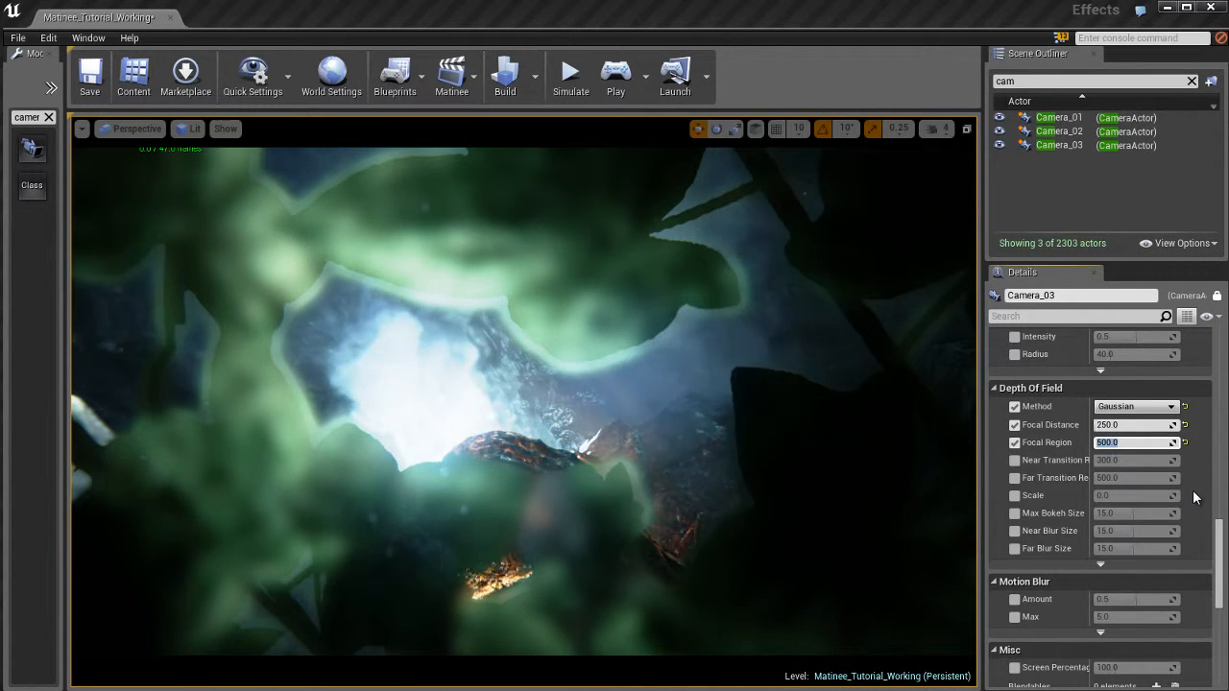
type("600")
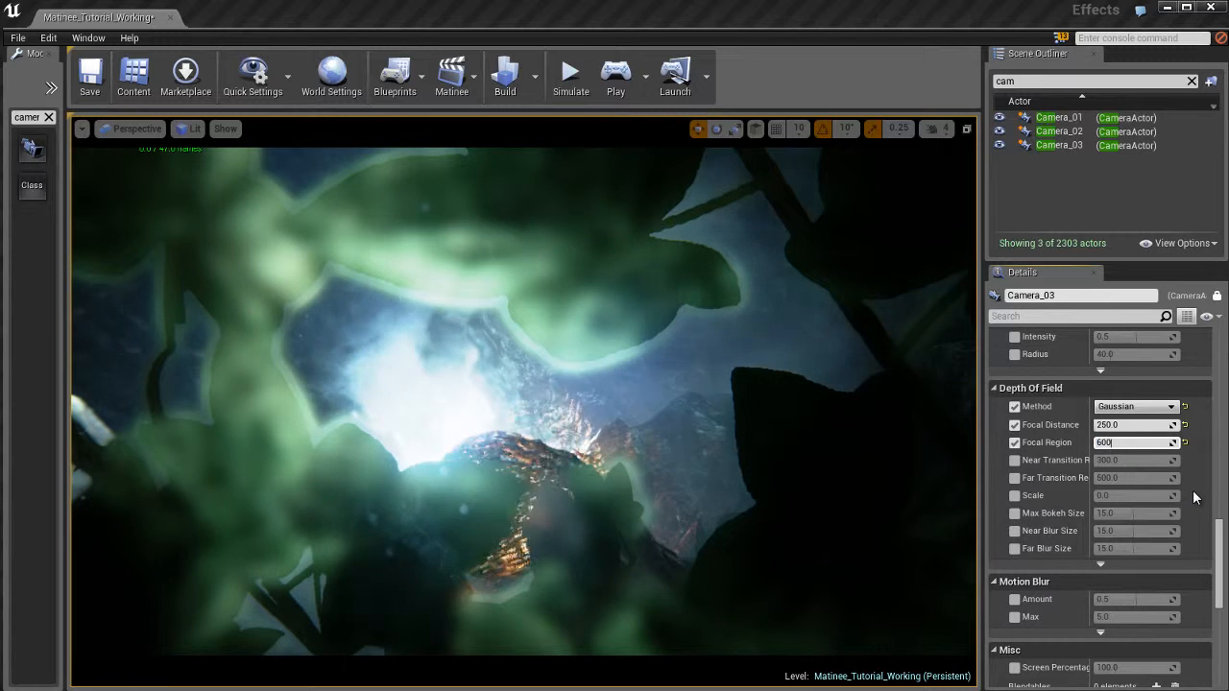
key("Return")
type("800")
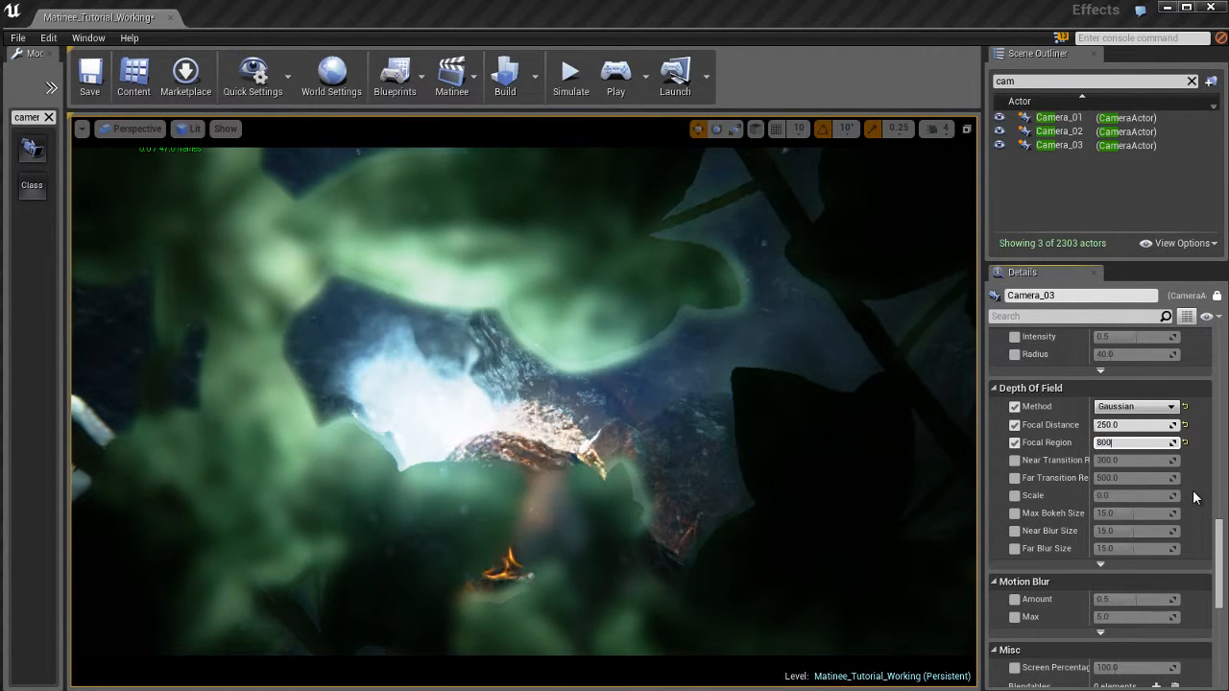
key("Return")
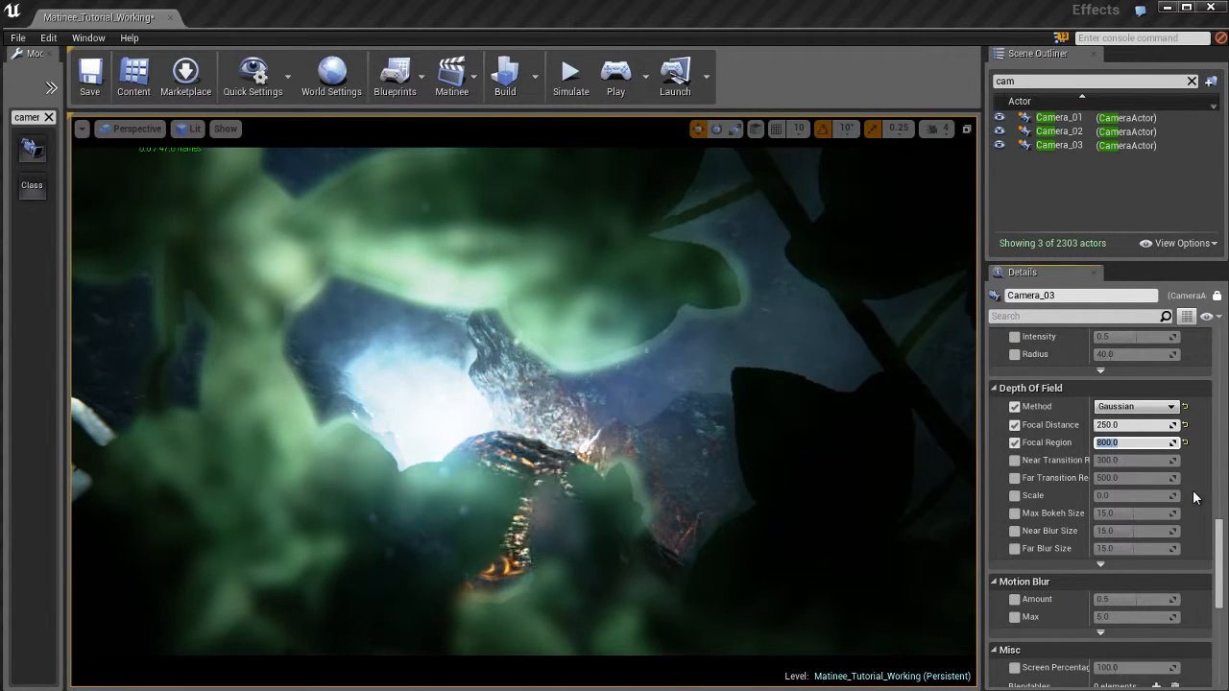